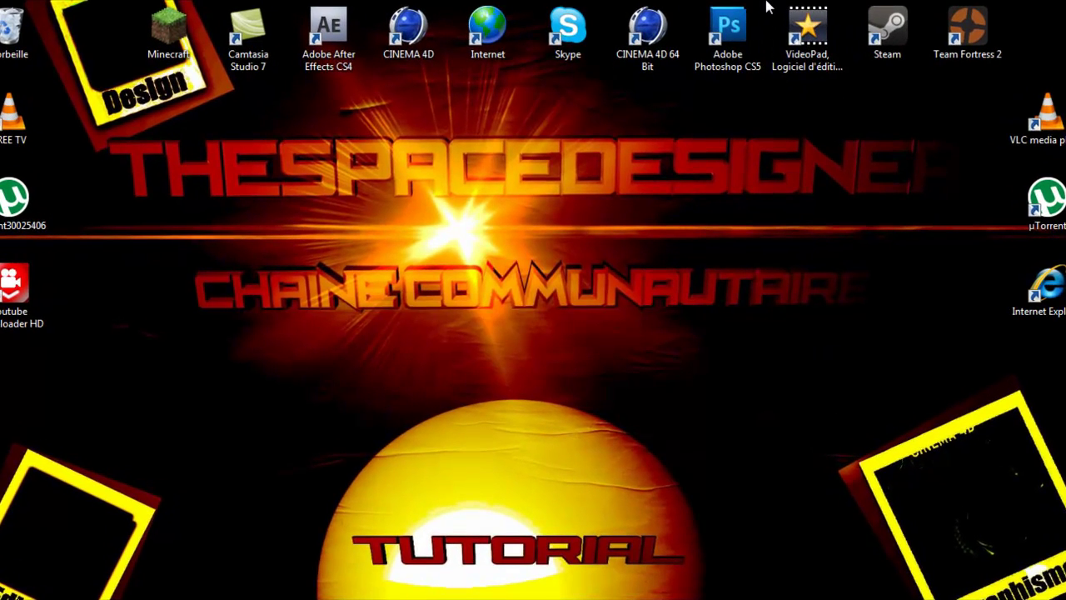
Launch the VideoPad video editor, look at the narration recording dialog and close it.
double_click(849, 80)
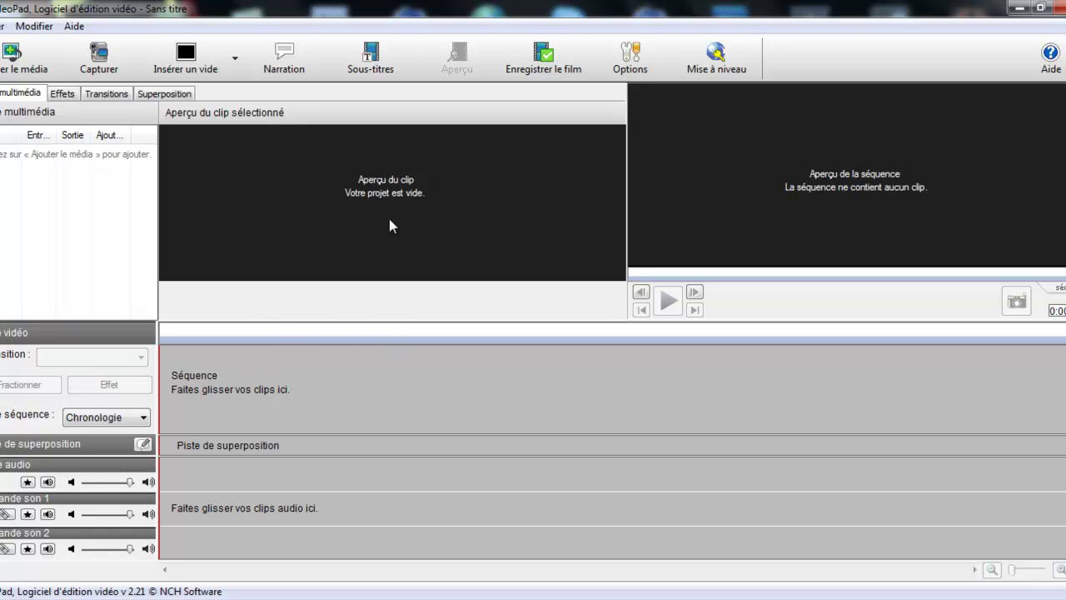
left_click(283, 54)
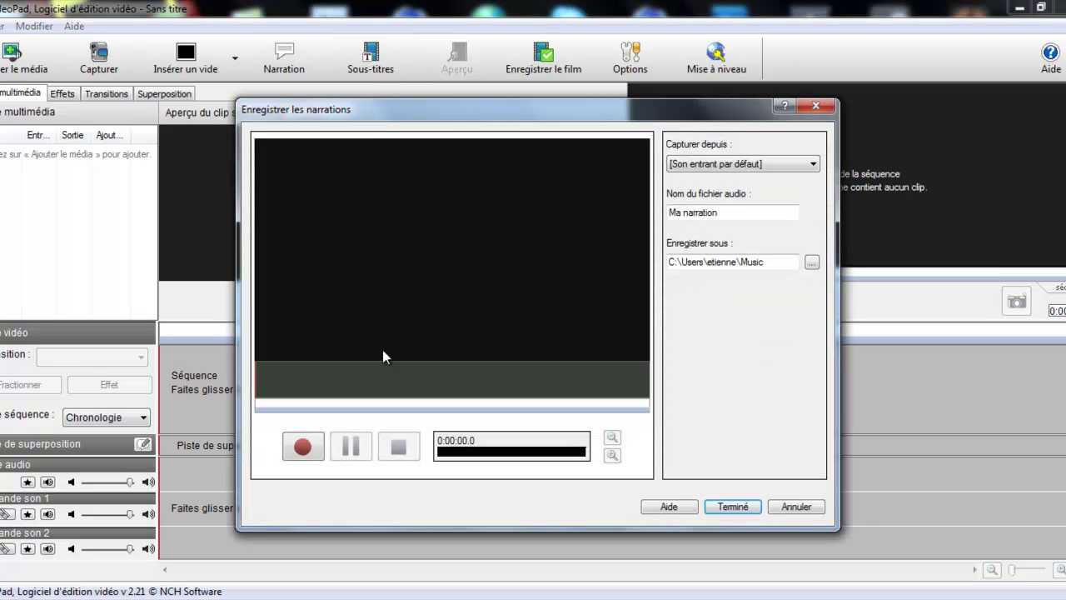
left_click(816, 106)
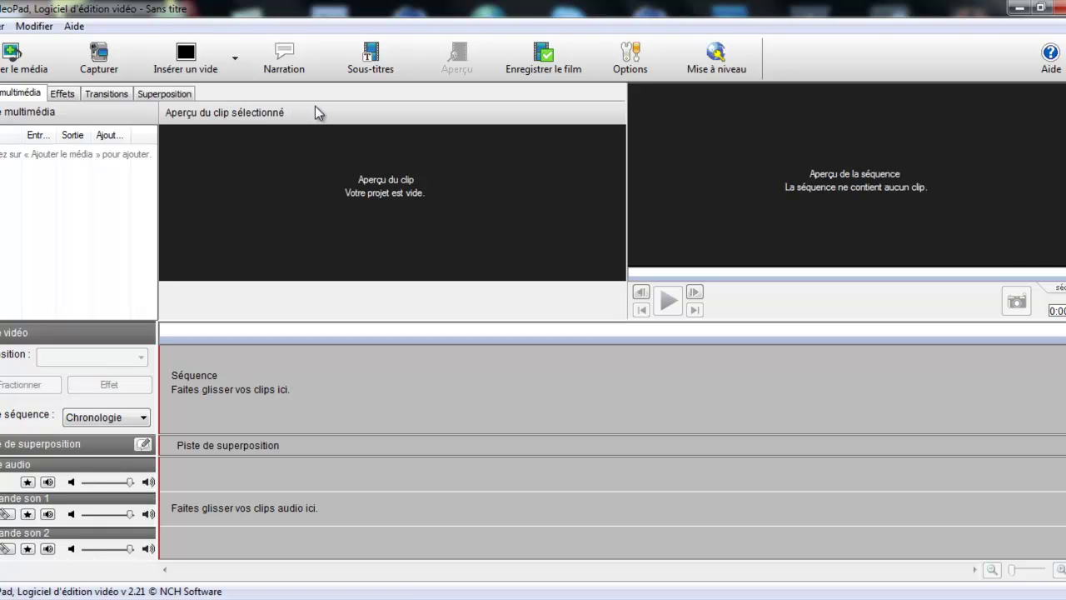
Import the clips Mac11 triple feed and Mac11 double kills from the Clip Fragmovie folder of the video library.
left_click(29, 59)
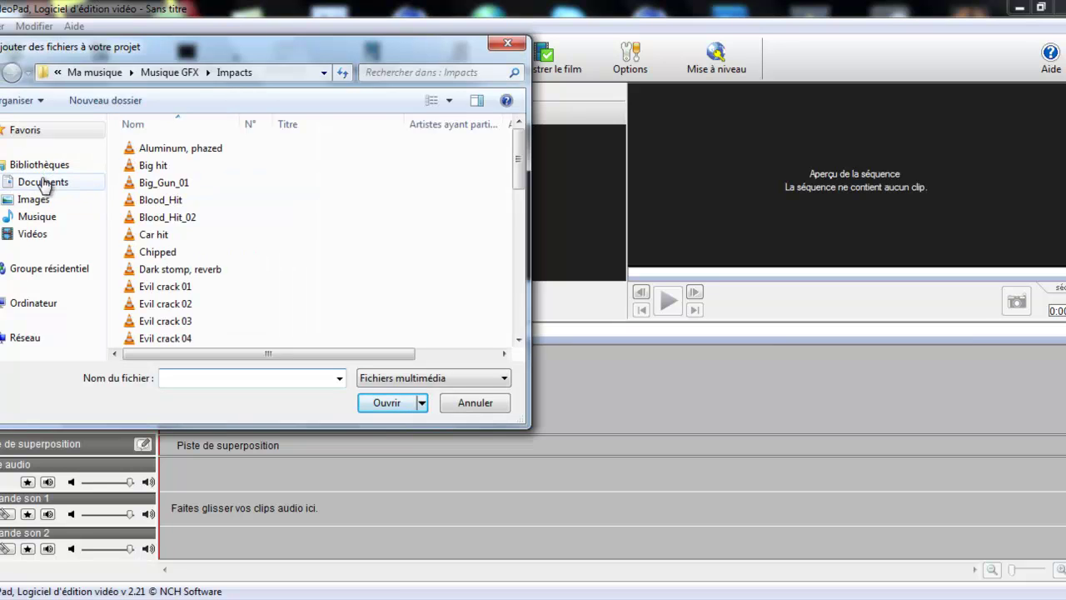
left_click(35, 234)
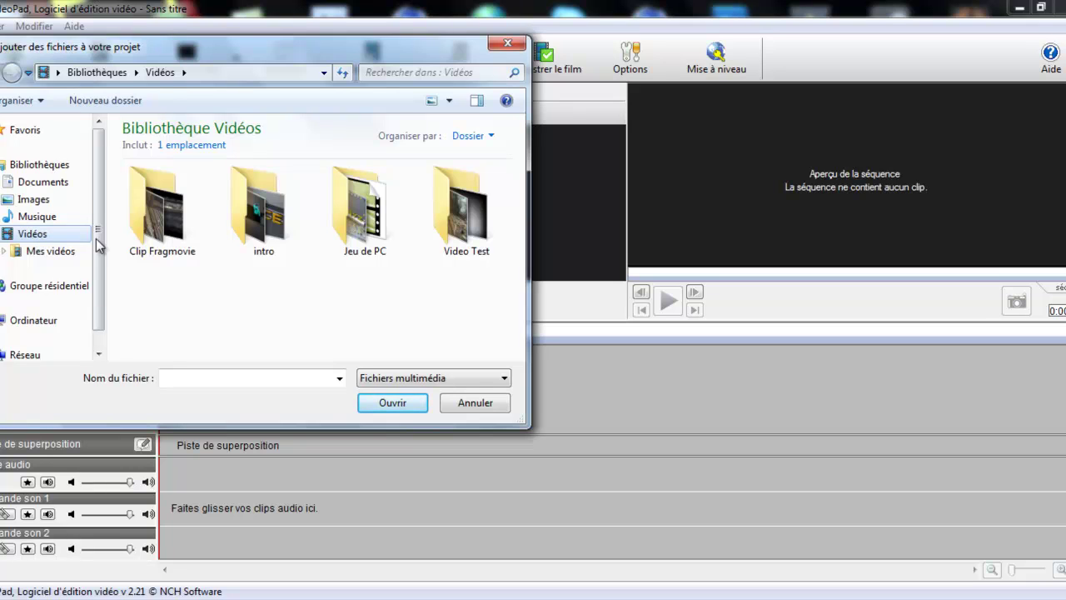
double_click(187, 238)
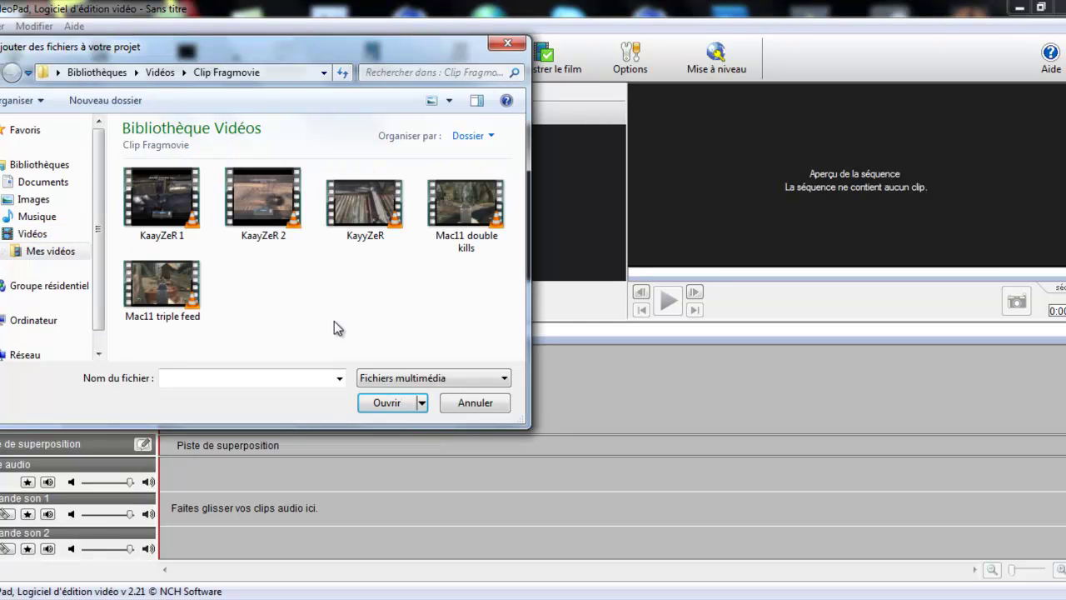
double_click(187, 280)
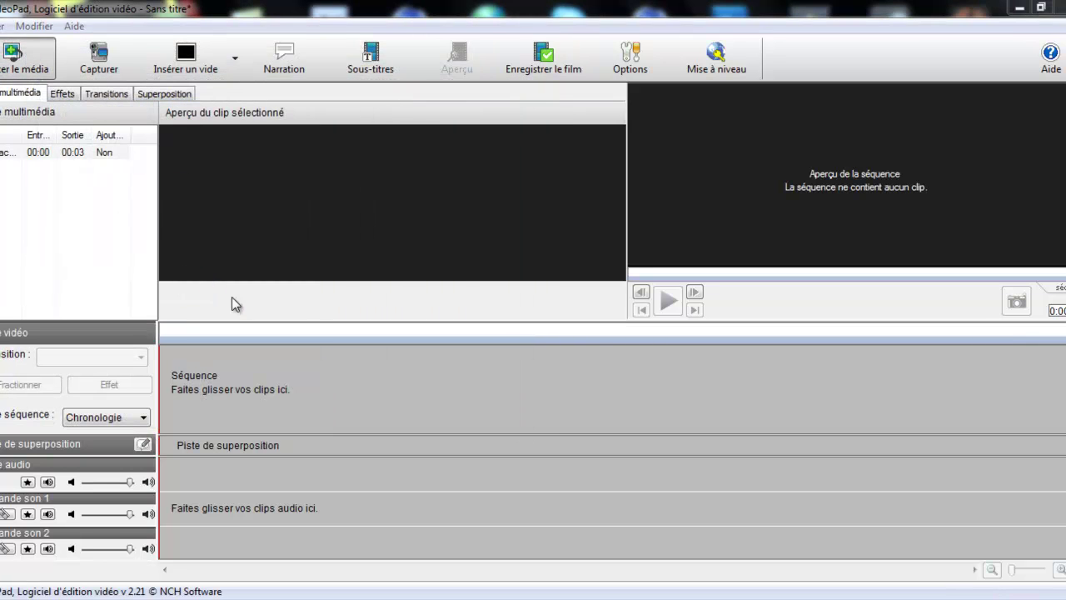
key("ctrl+o")
double_click(481, 214)
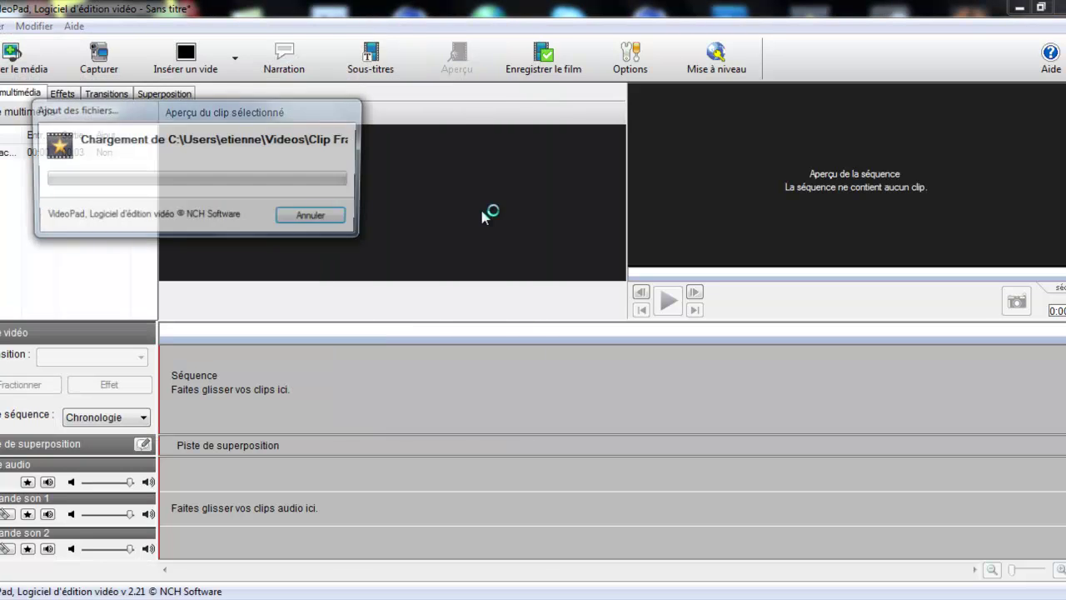
Place Mac11 double kills at the start of the sequence with Mac11 triple feed after it, and play the sequence.
left_click_drag(39, 157, 167, 379)
left_click_drag(58, 171, 1041, 358)
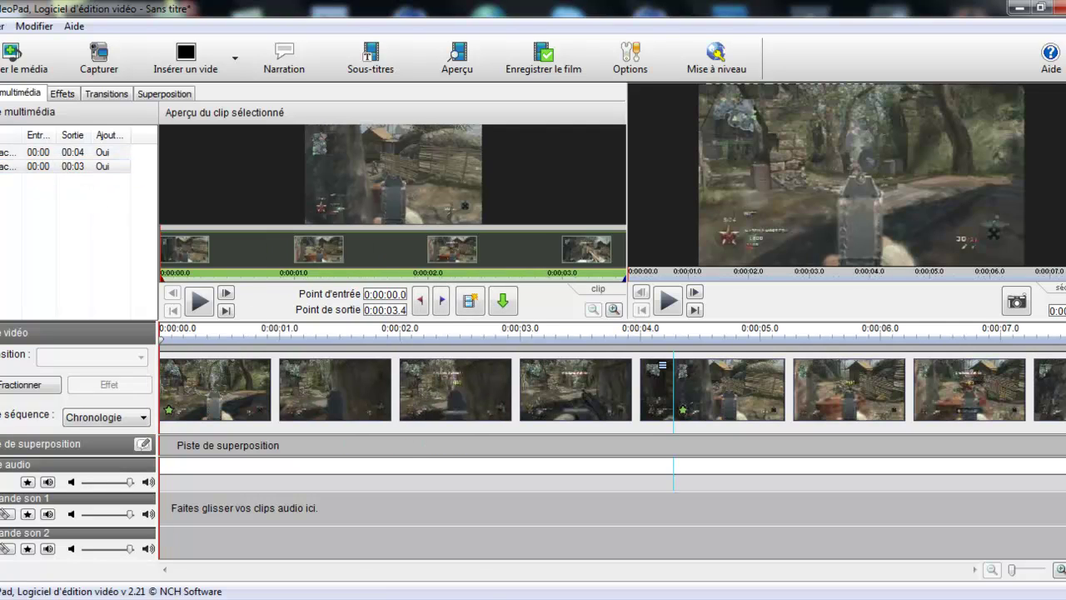
left_click(667, 302)
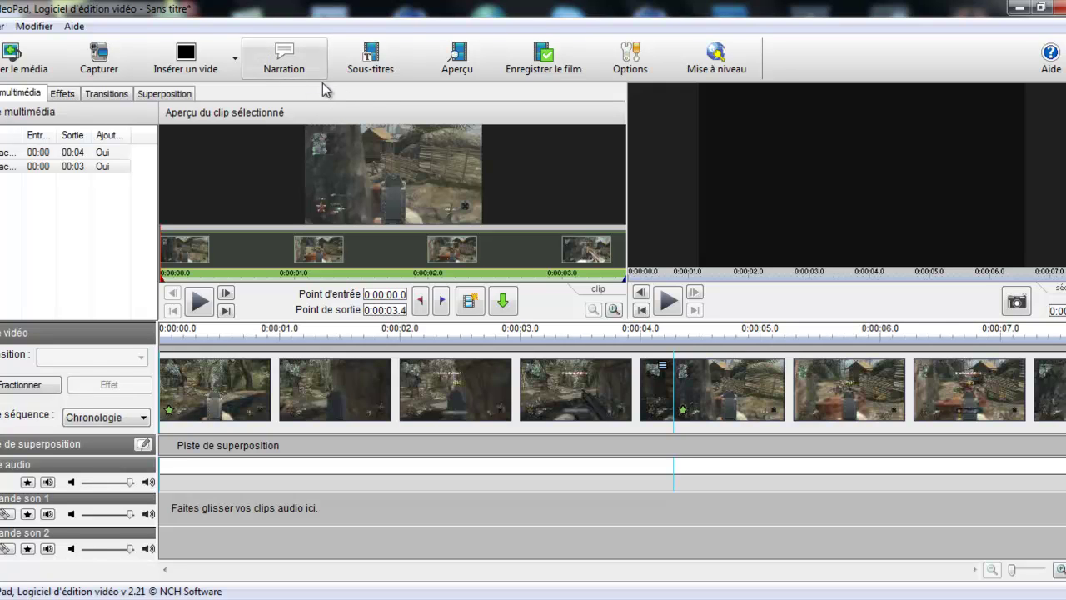
left_click(297, 61)
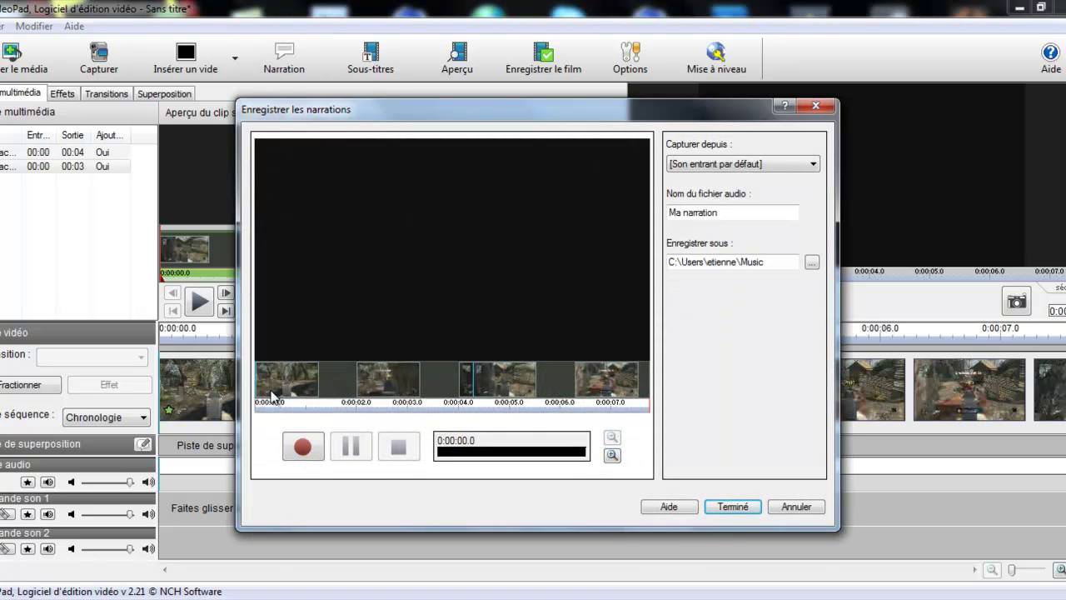
left_click(303, 449)
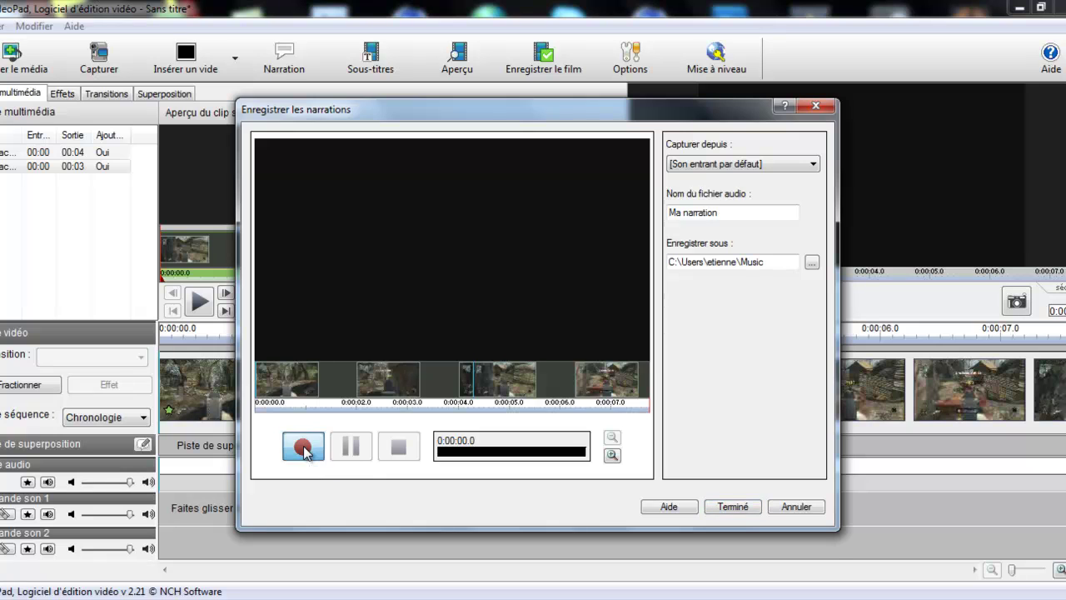
left_click(677, 371)
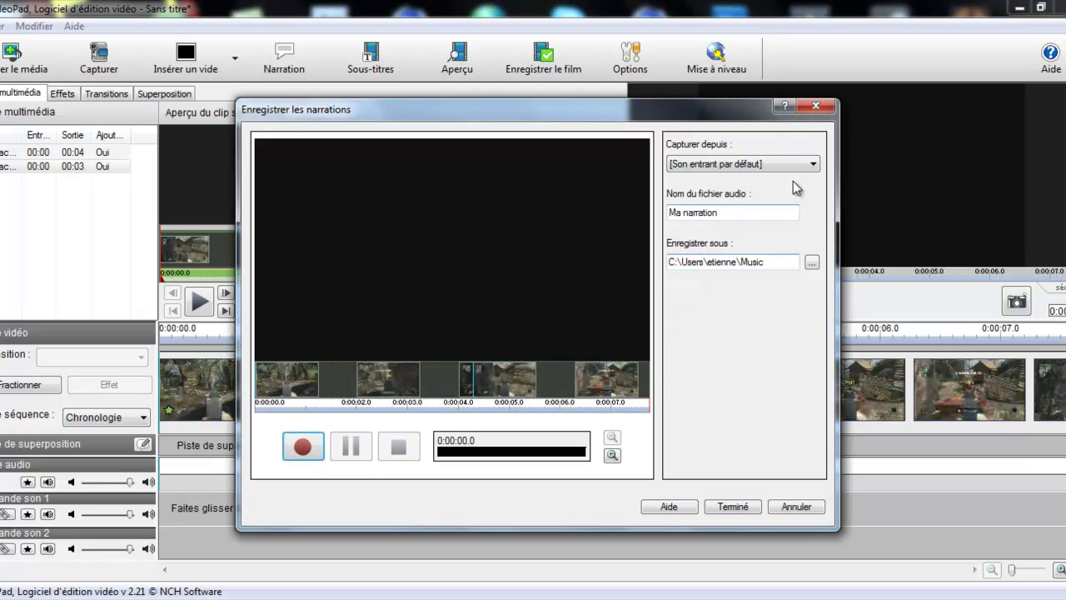
left_click(816, 105)
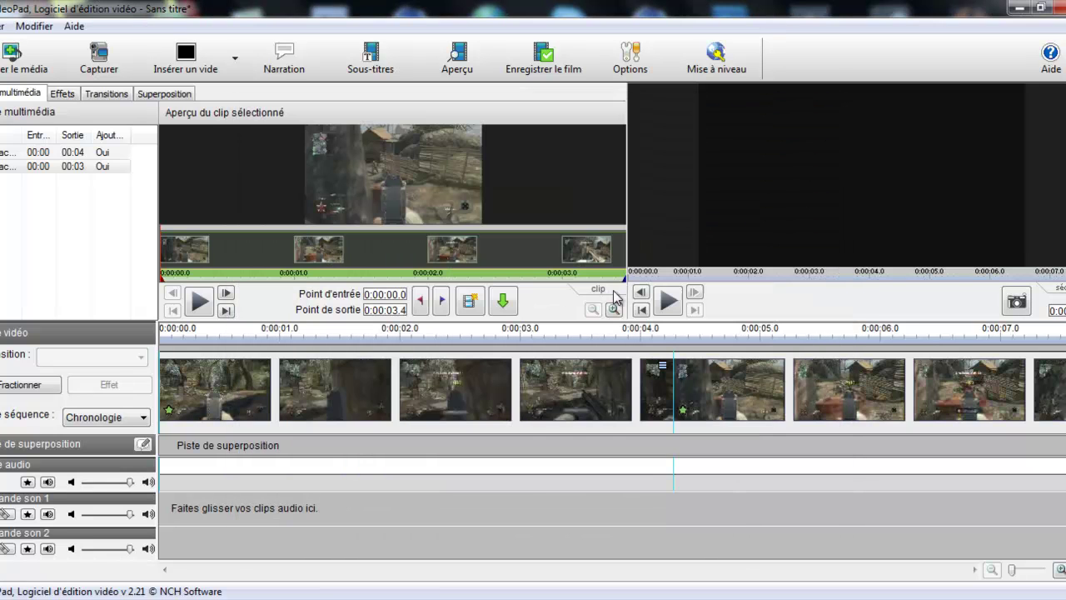
Record a voice narration named Ma narration from the start of the sequence, add it to the project and play the result.
left_click(163, 339)
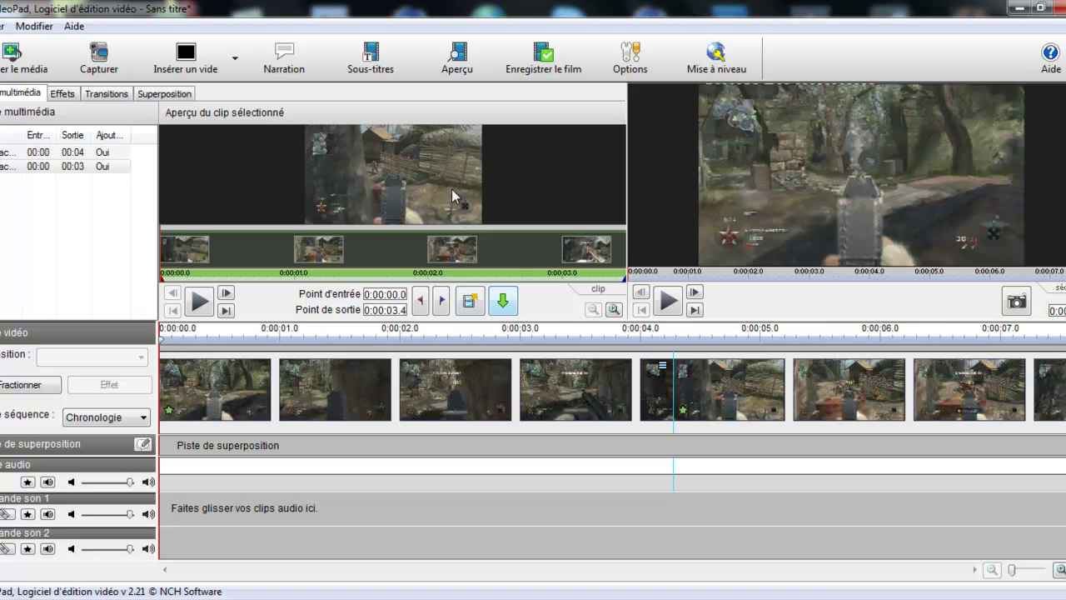
left_click(309, 75)
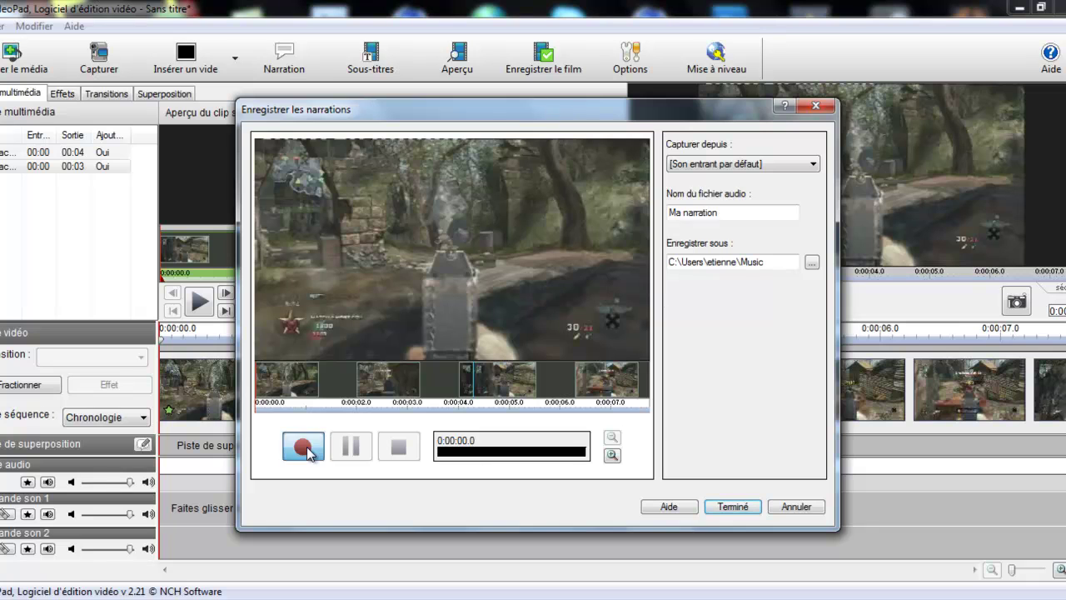
left_click(303, 448)
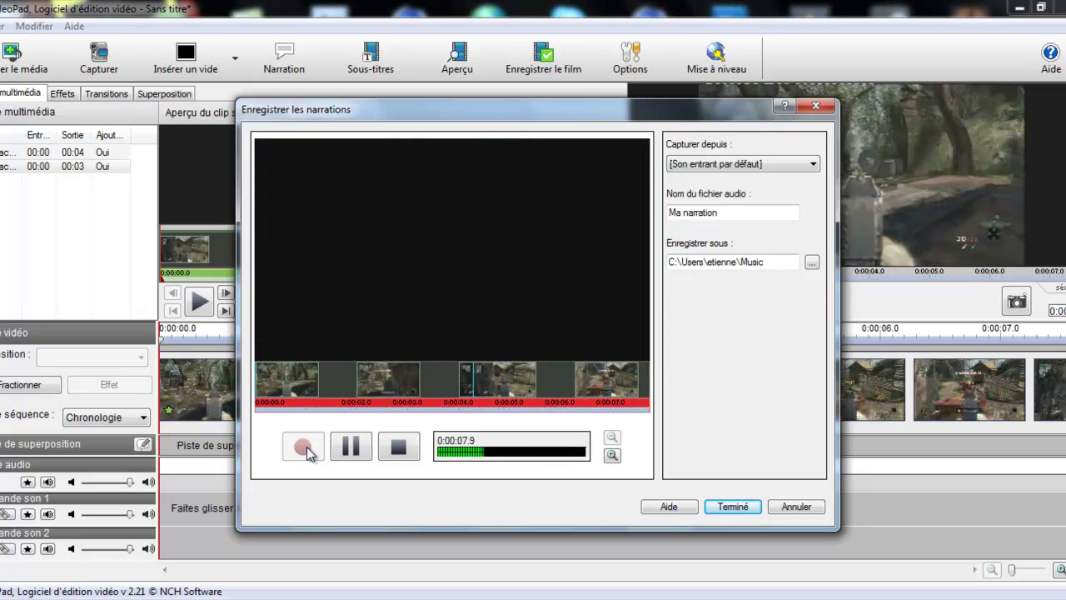
left_click(737, 506)
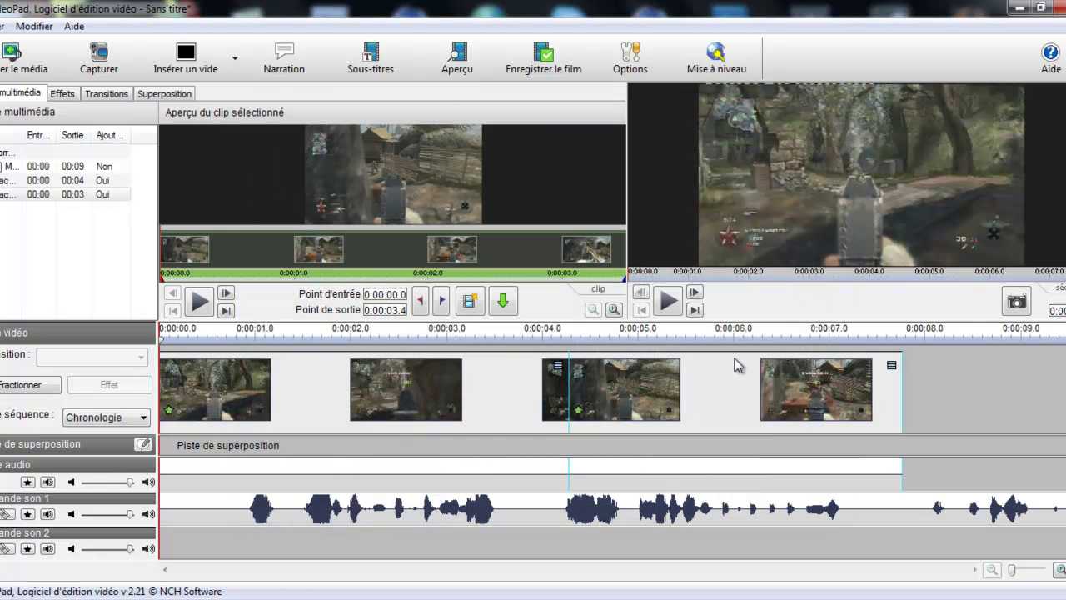
left_click(669, 301)
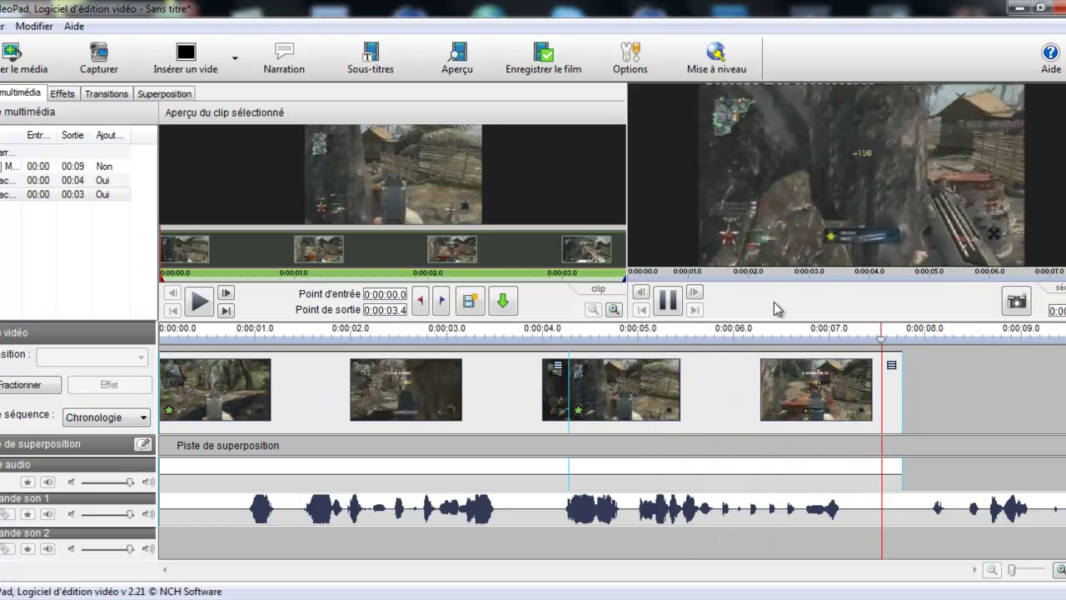
key("XF86AudioRaiseVolume")
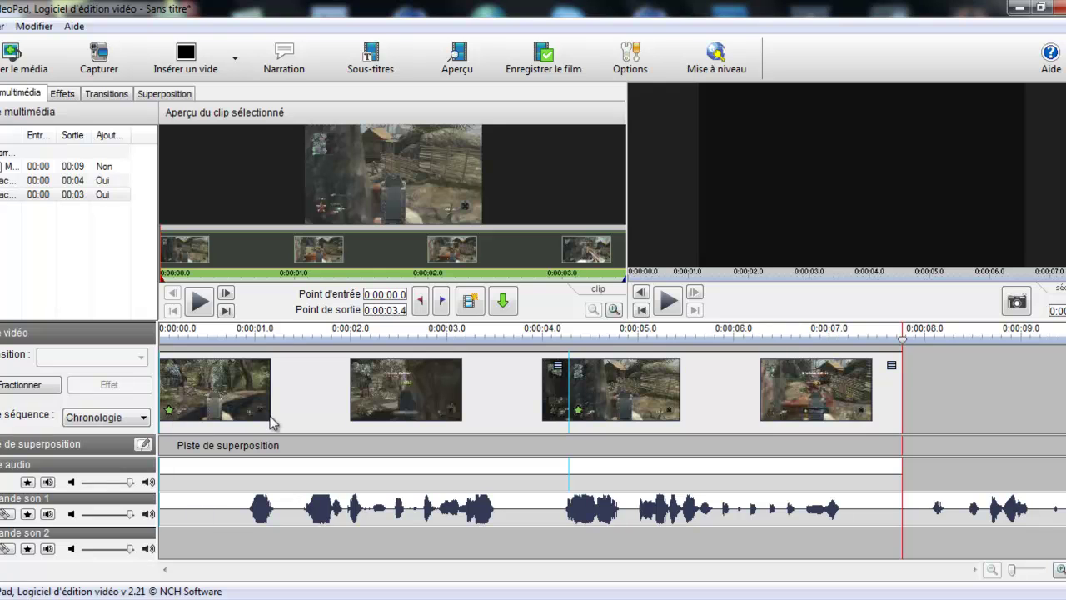
Add the subtitle "20 likes please ?" from 0:00:00.0 to 0:00:03.0 and play the sequence from its start.
left_click(372, 60)
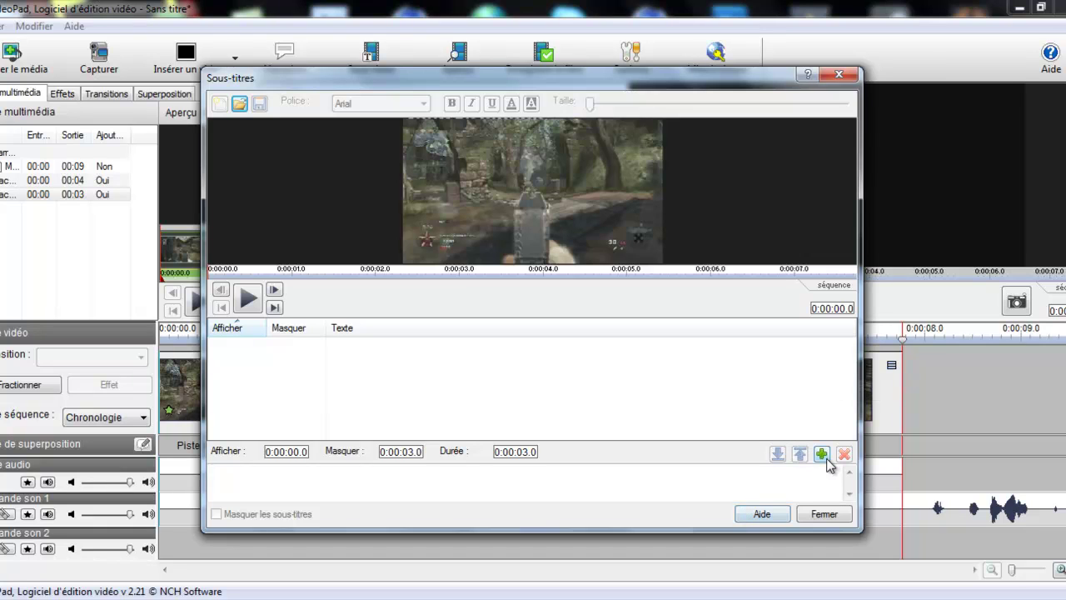
left_click(317, 482)
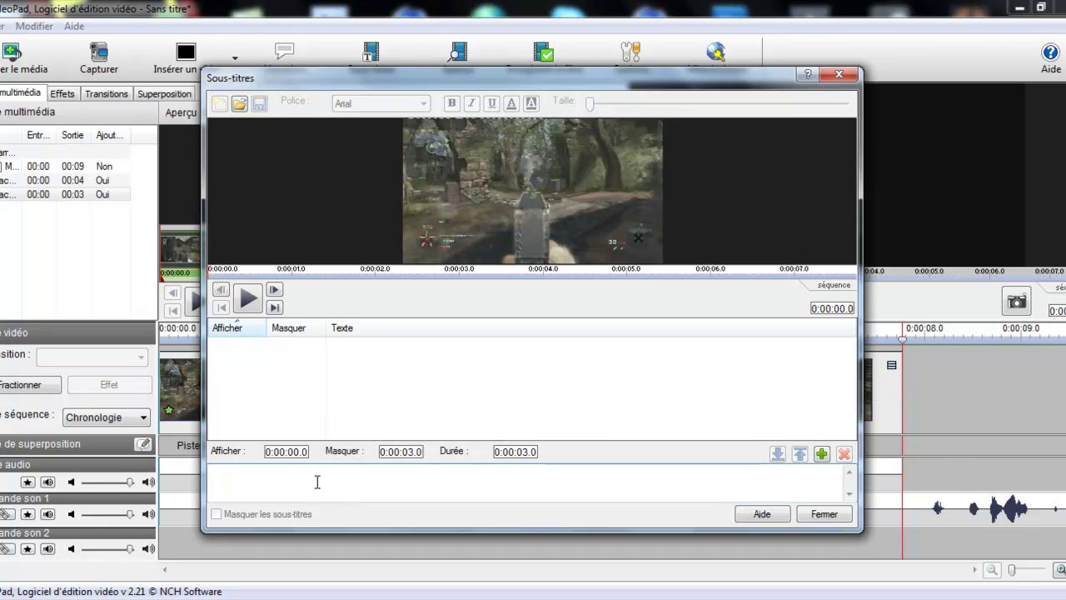
type("20")
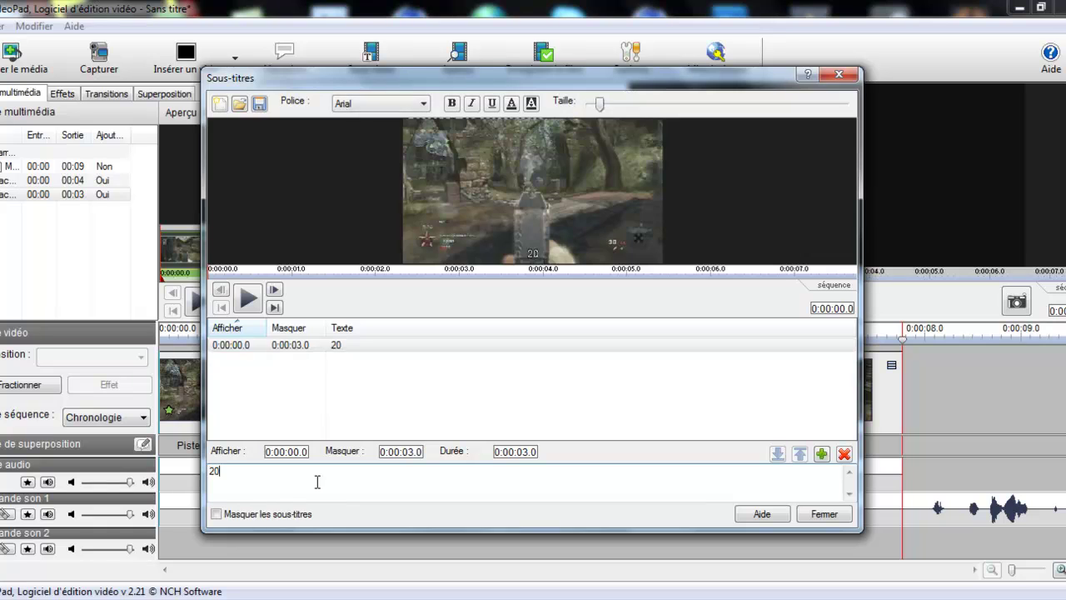
type(" likes p")
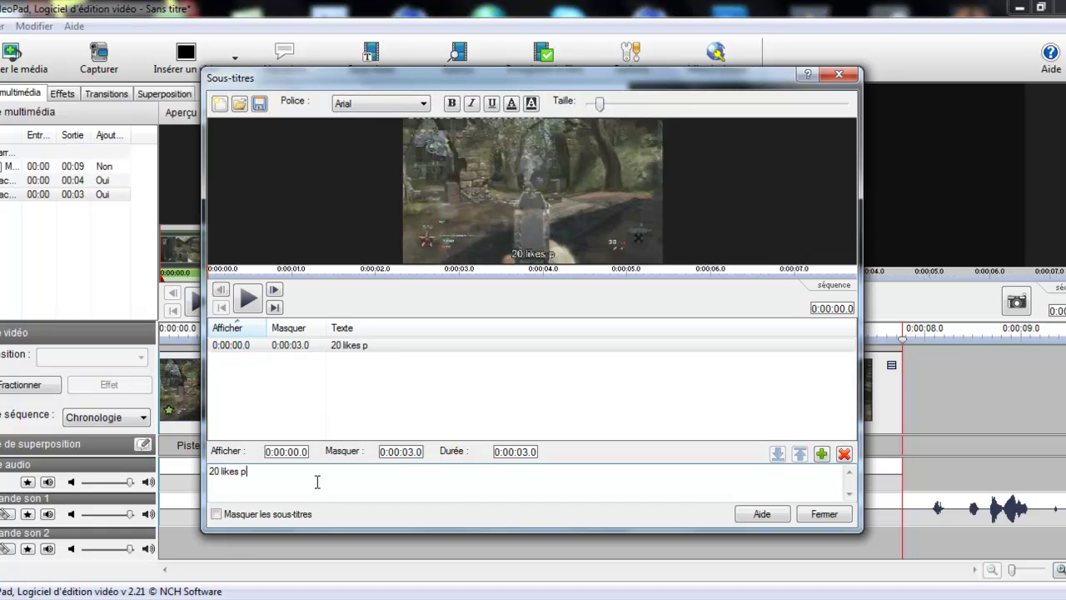
type("lease ?")
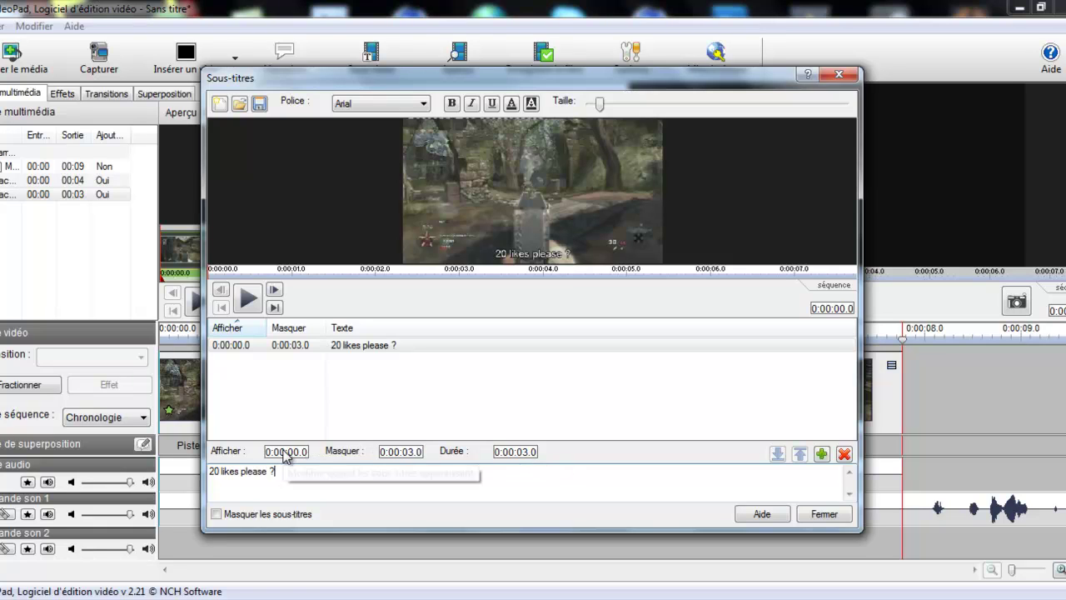
left_click(823, 515)
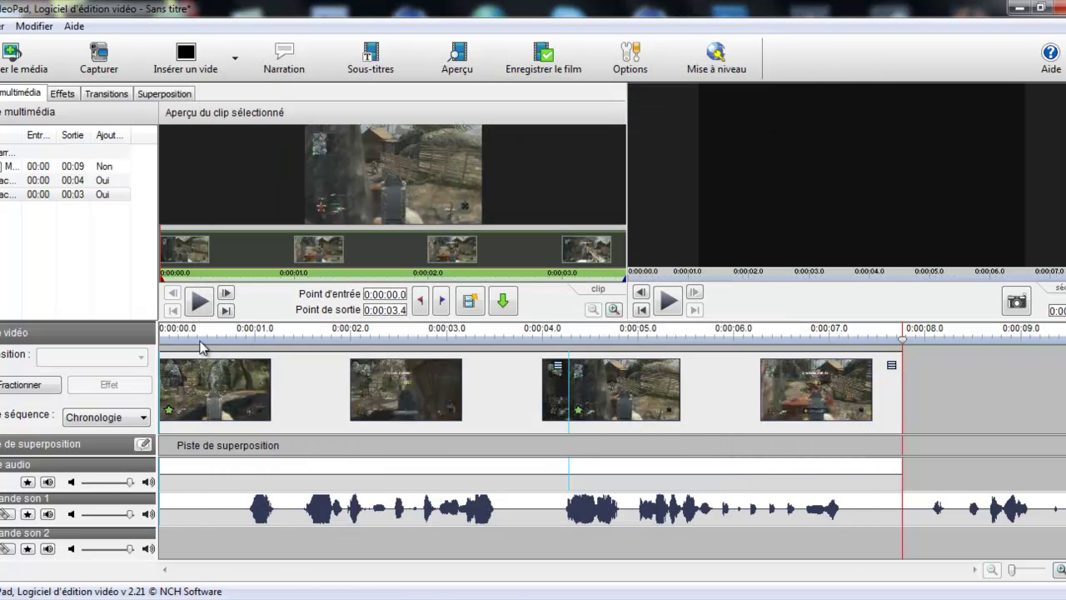
left_click(163, 342)
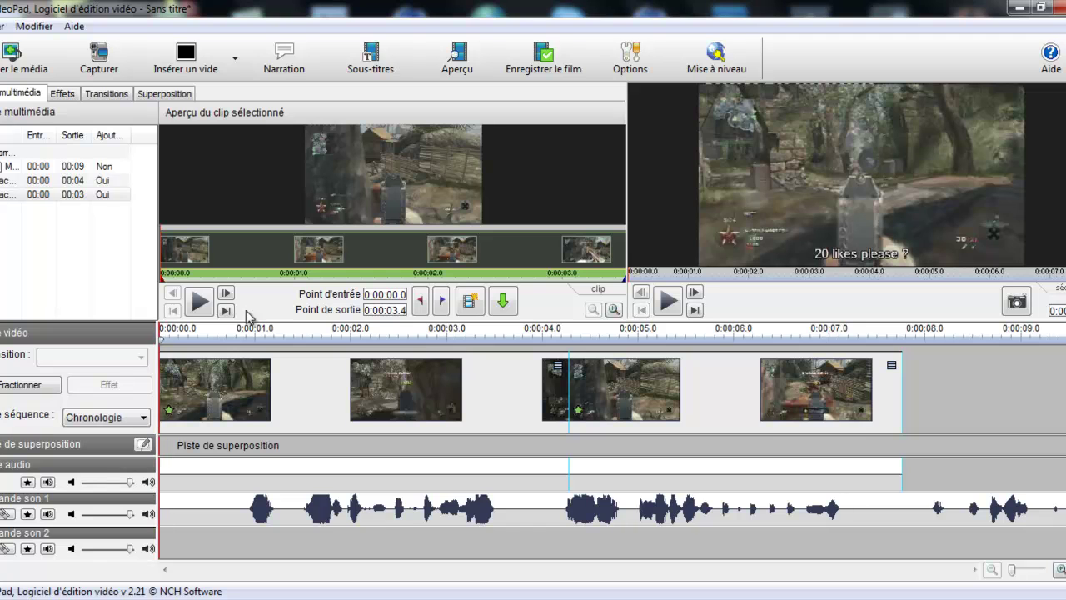
left_click(674, 304)
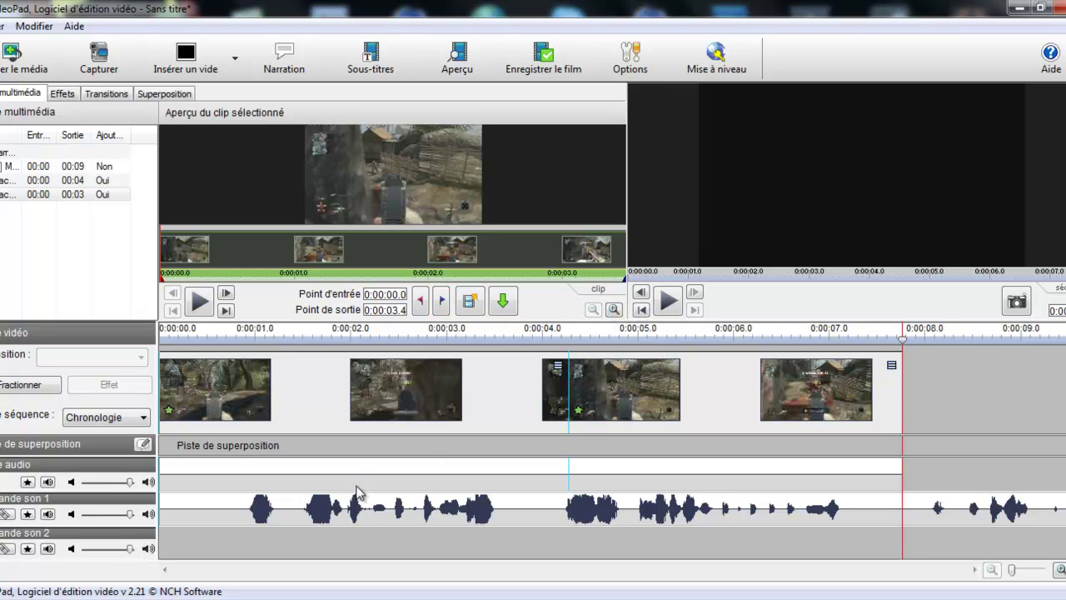
Remove the narration audio and both video clips from the timeline.
right_click(351, 521)
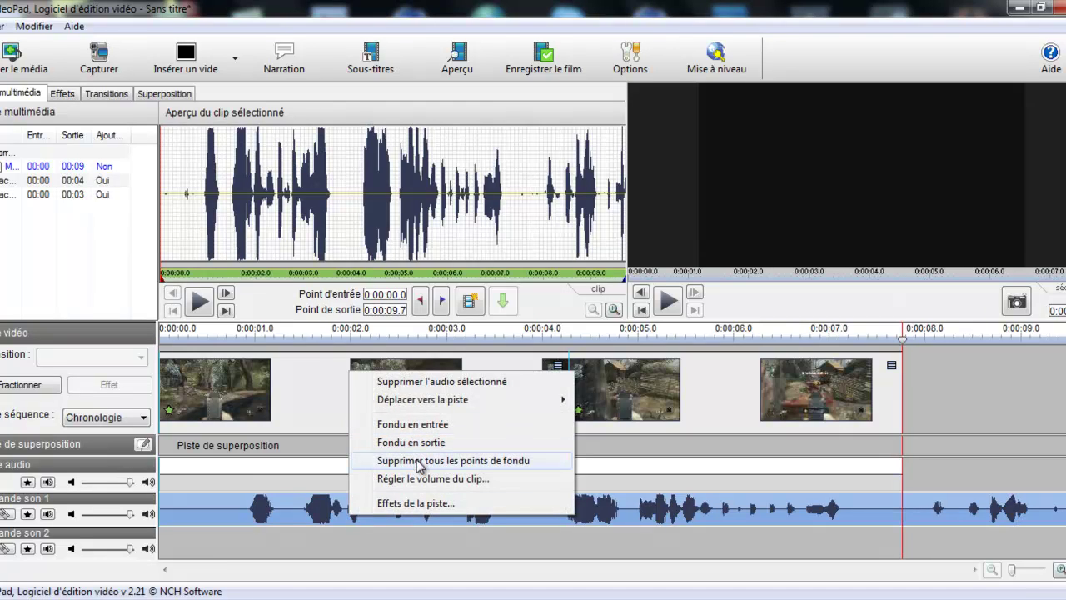
left_click(441, 383)
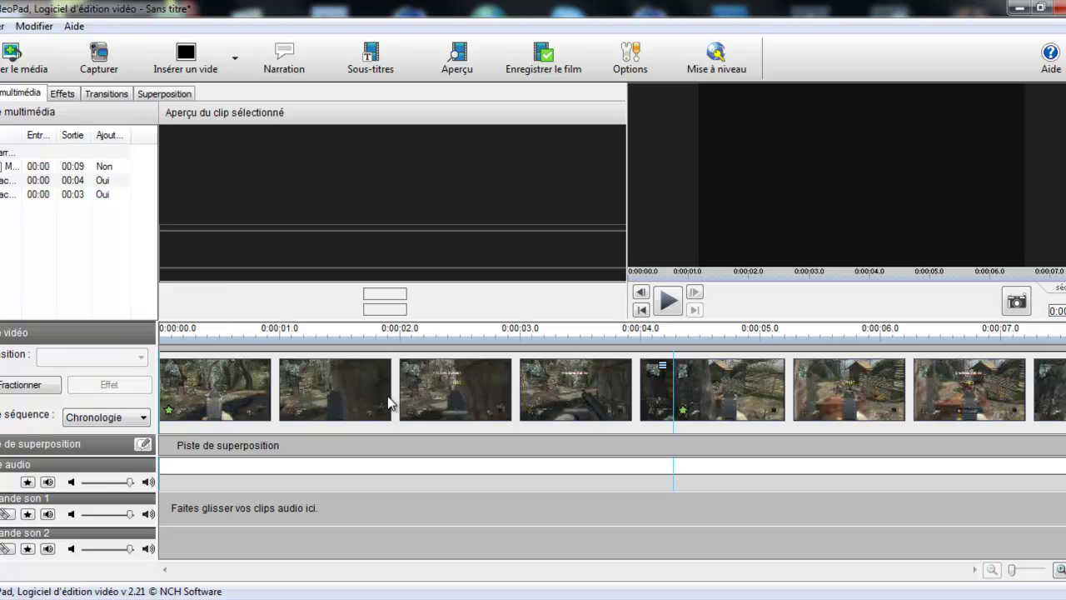
right_click(388, 395)
left_click(424, 408)
right_click(415, 404)
left_click(452, 412)
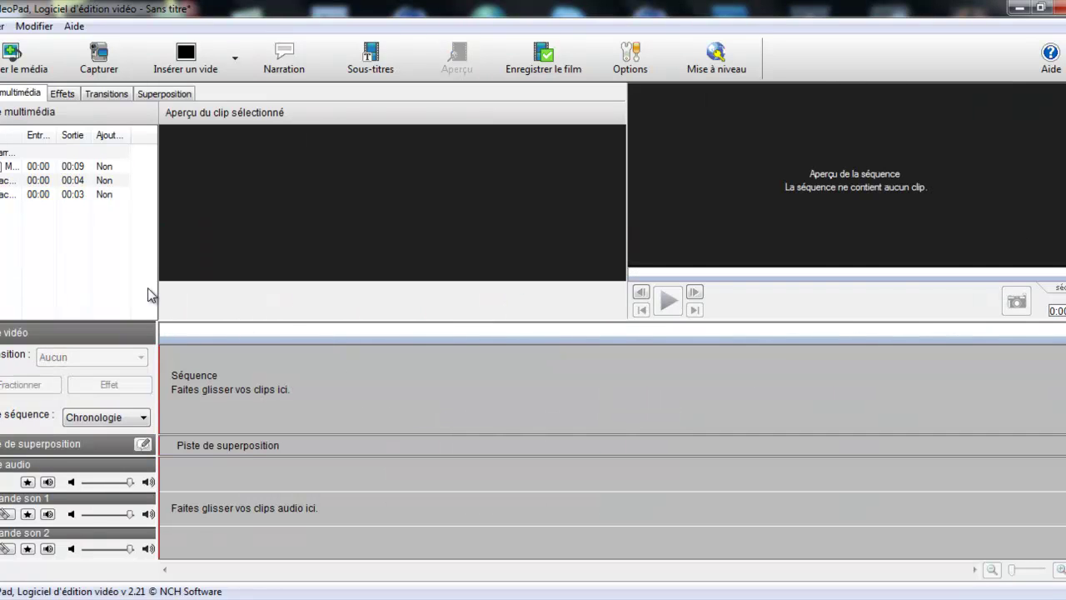
Delete the Narrations folder from the project's media list.
right_click(34, 151)
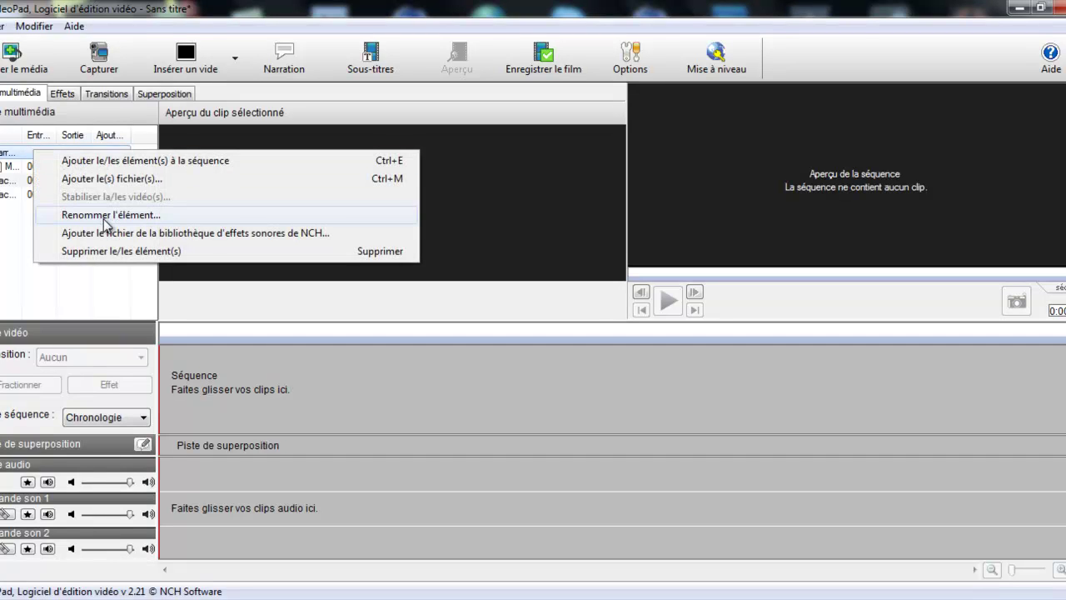
left_click(116, 251)
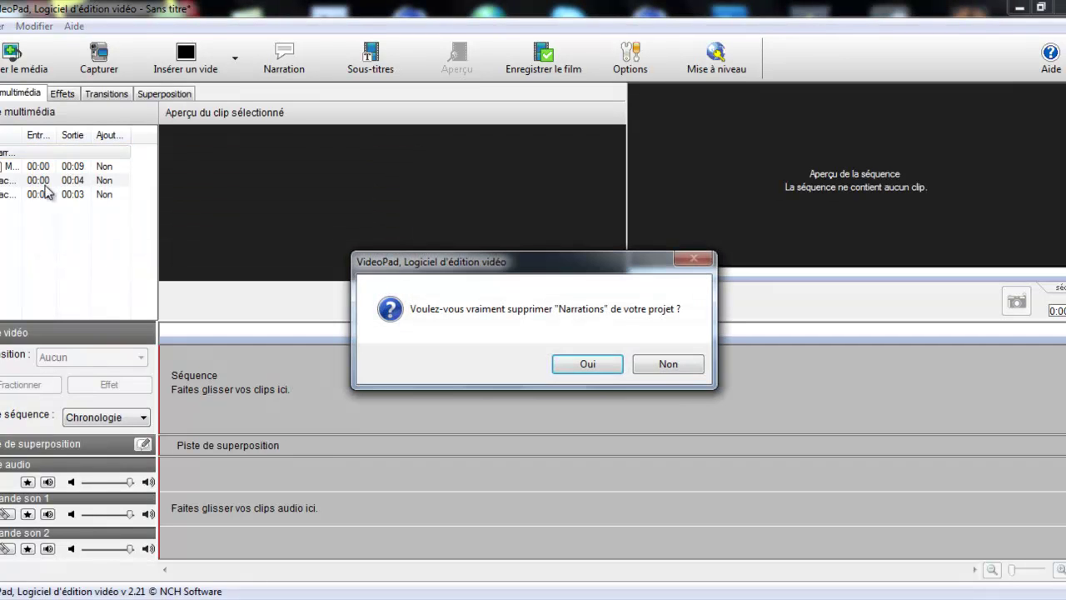
left_click(601, 369)
Delete the three-second clip from the project's media list.
right_click(48, 156)
left_click(28, 165)
right_click(28, 165)
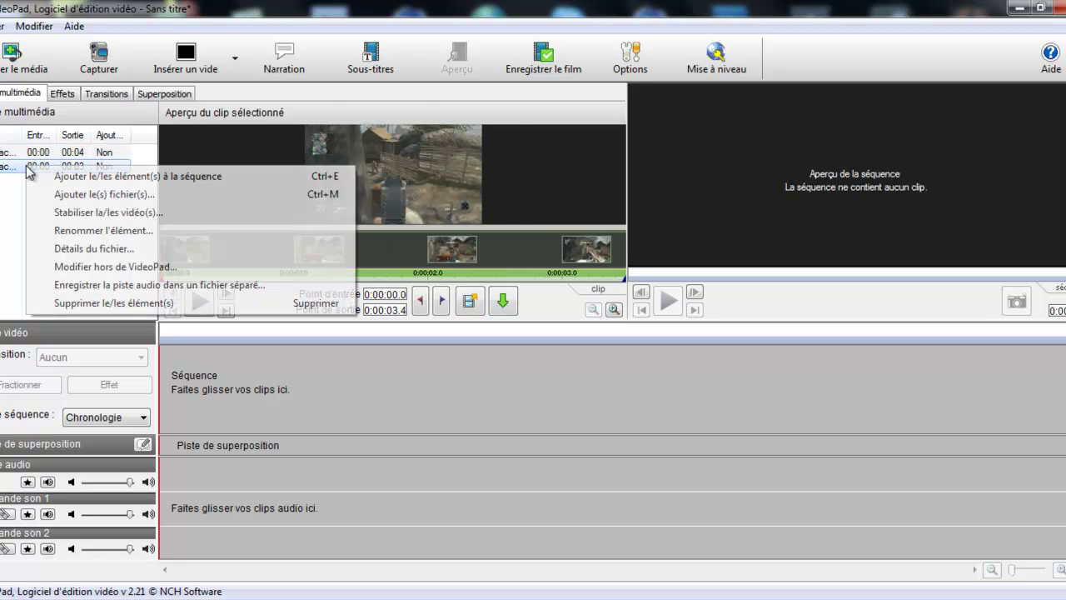
left_click(107, 303)
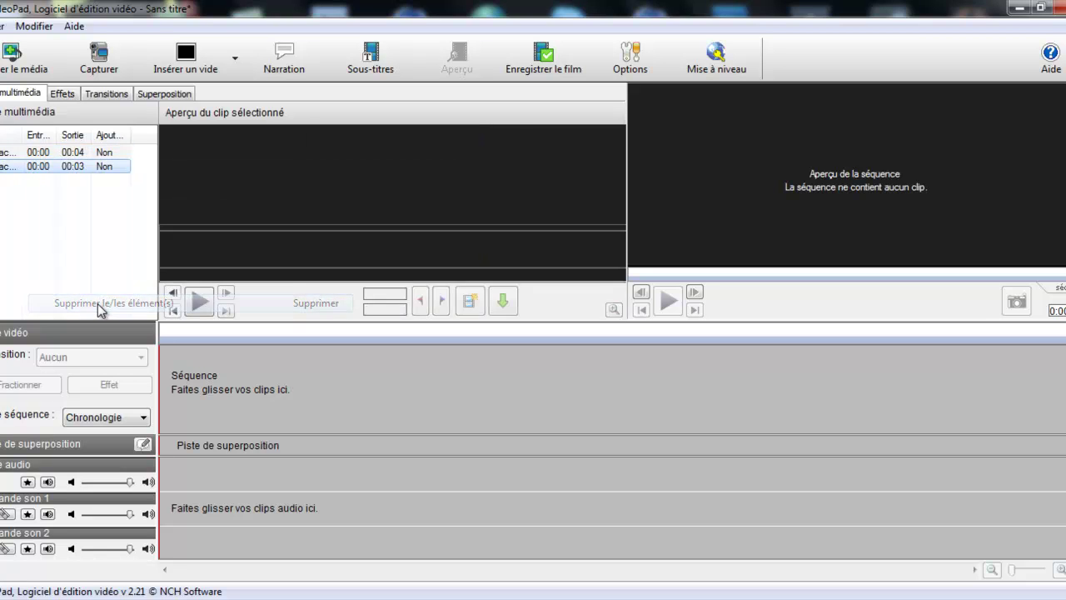
Preview the remaining clip and trim it with an in point of 0:00:02.0 and an out point of 0:00:04.0.
left_click_drag(73, 155, 398, 348)
left_click(200, 301)
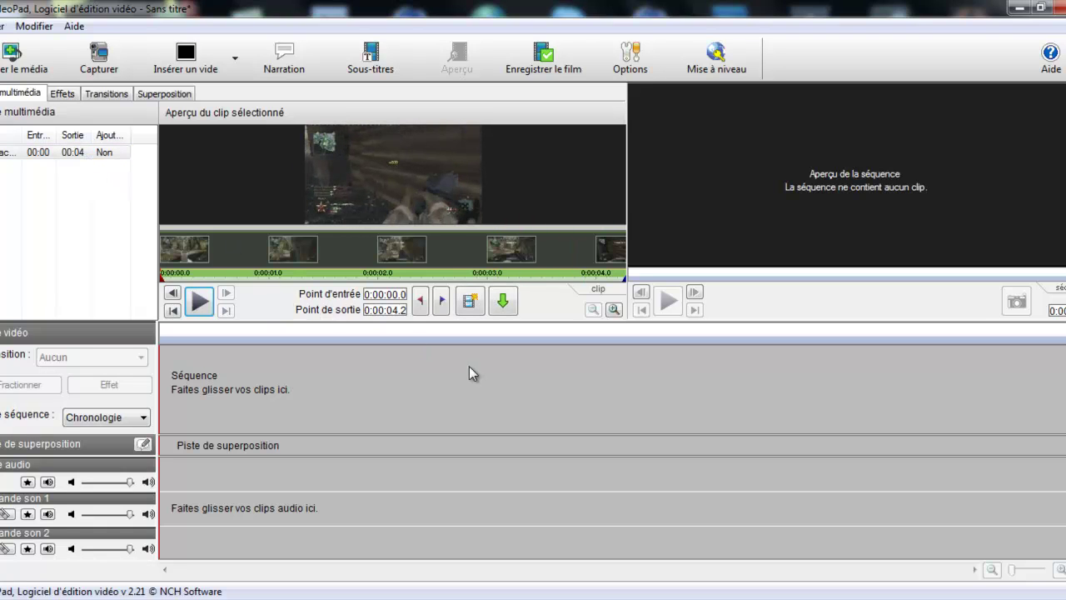
left_click(391, 295)
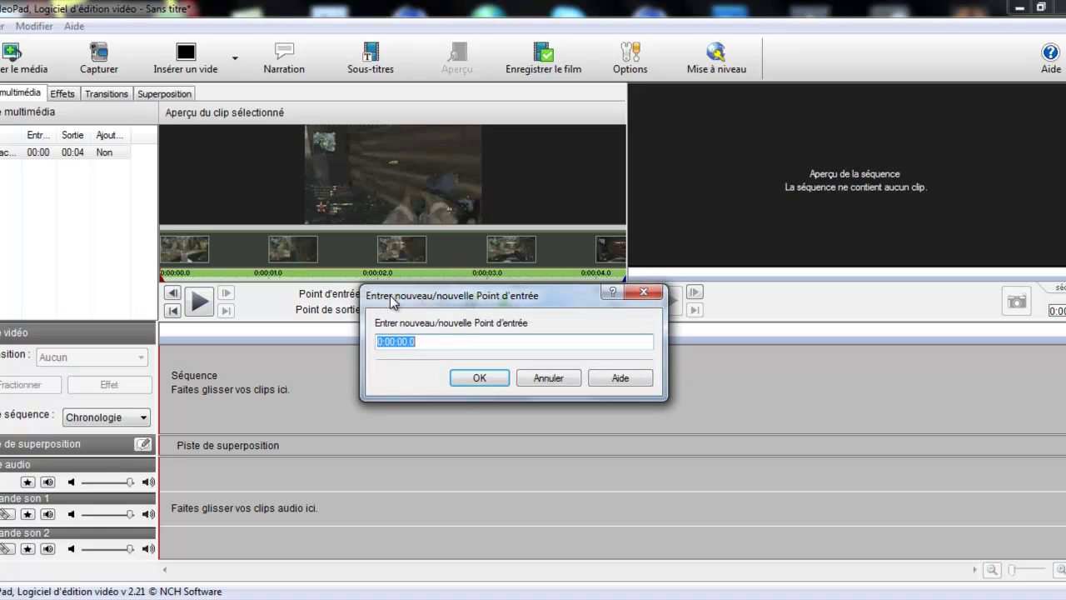
left_click(403, 344)
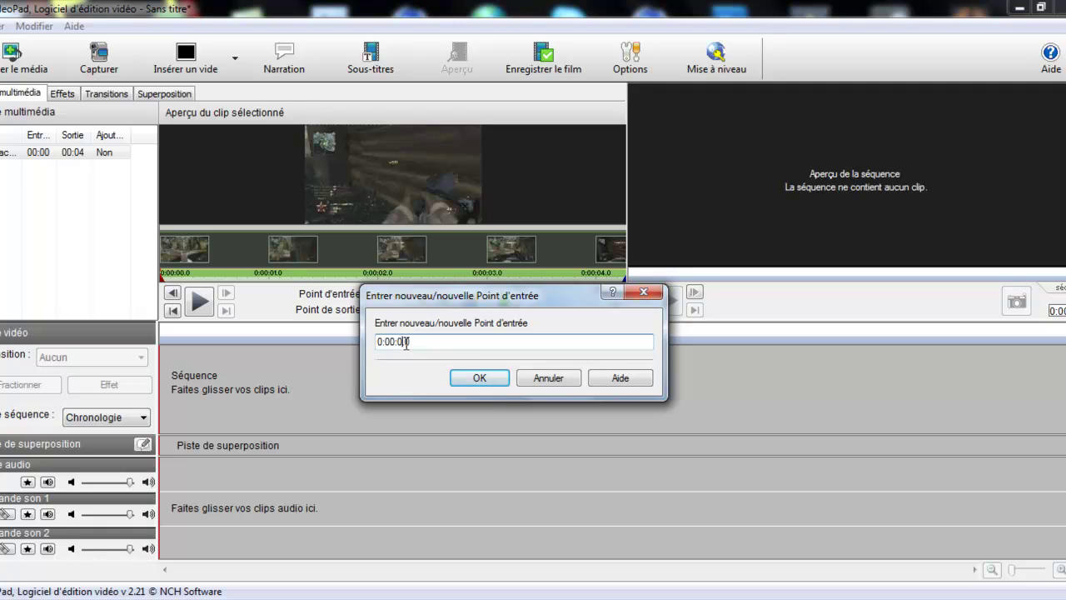
left_click(477, 377)
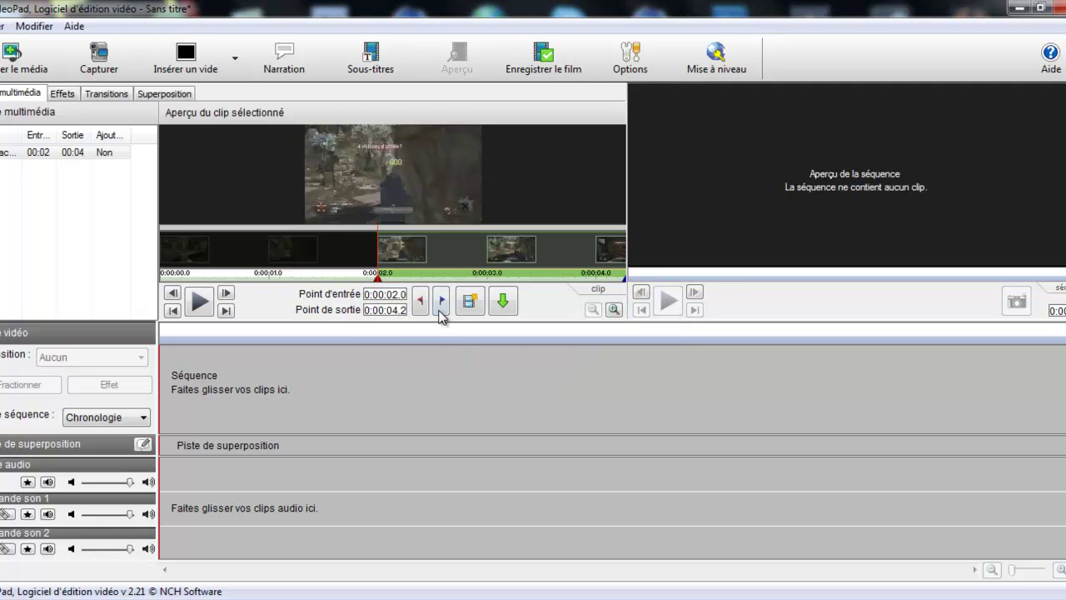
left_click(398, 313)
left_click(421, 356)
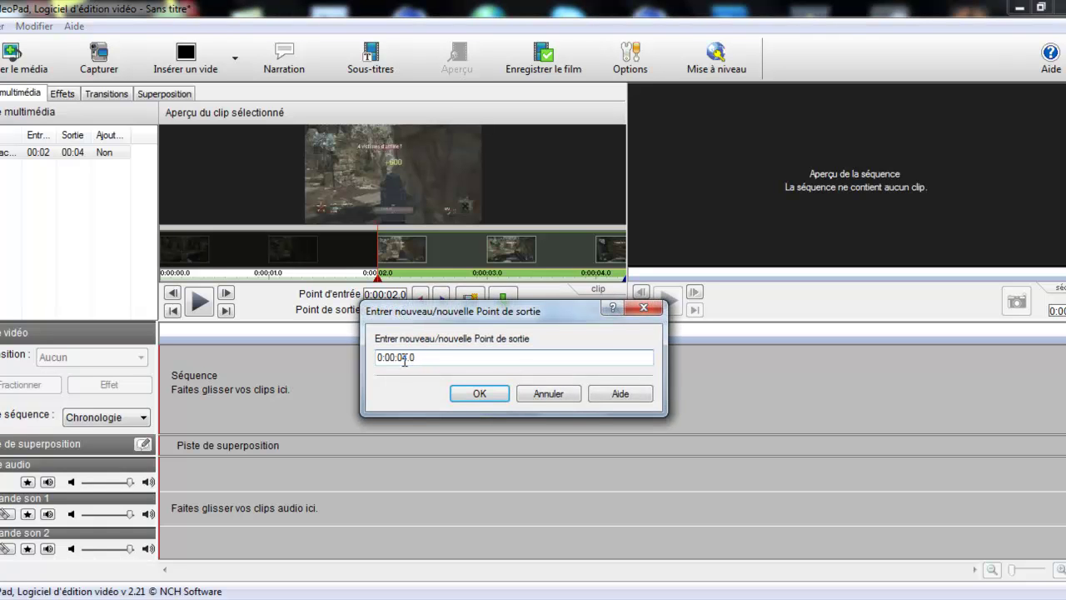
left_click(478, 396)
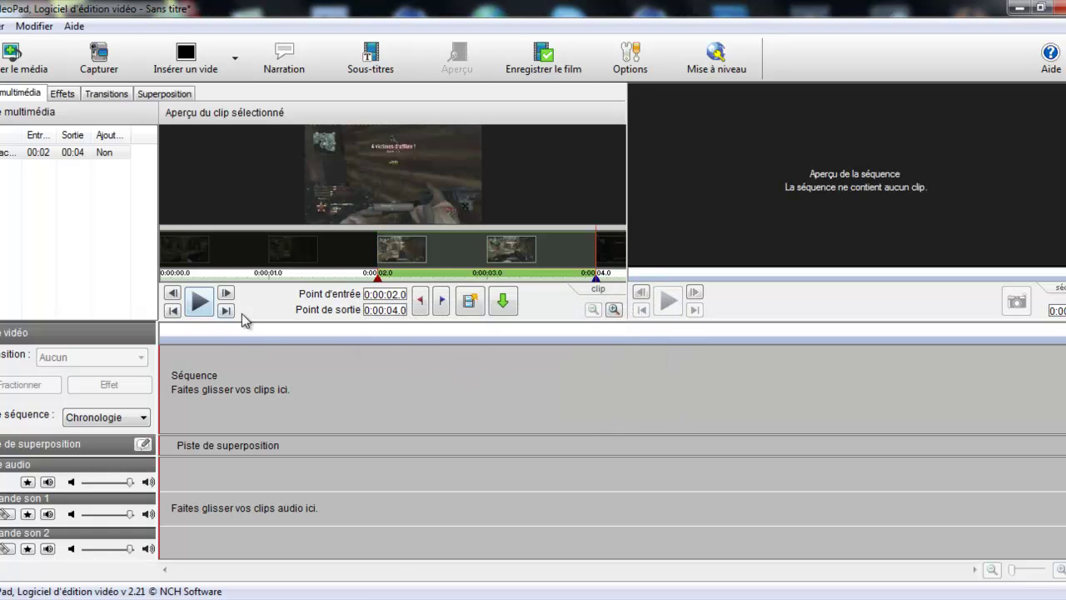
Add the trimmed clip to the start of the sequence's video track and play the sequence.
left_click(64, 155)
left_click_drag(64, 156, 242, 384)
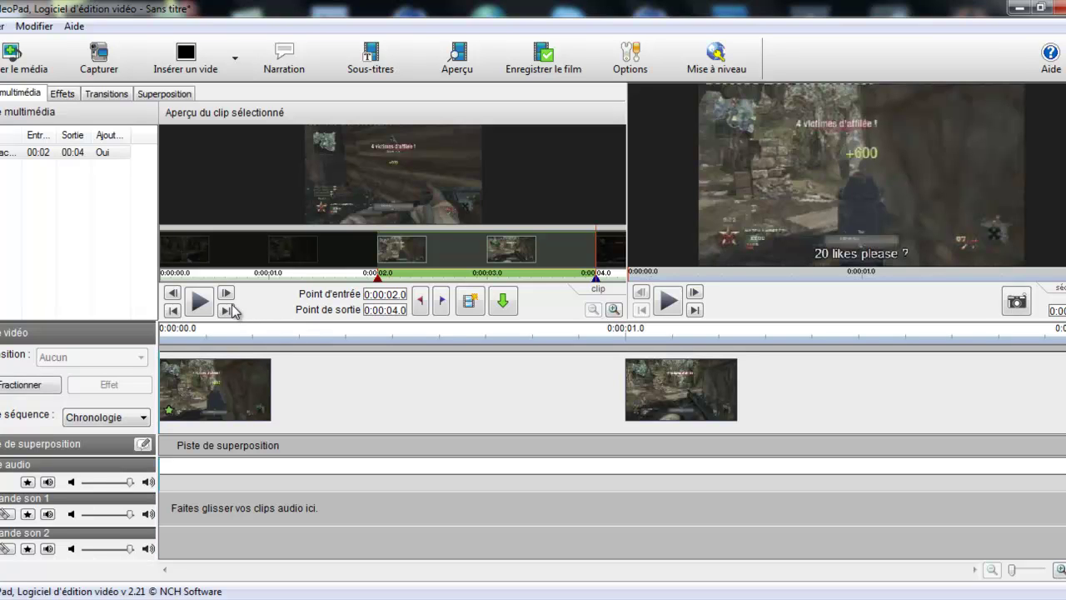
left_click(667, 301)
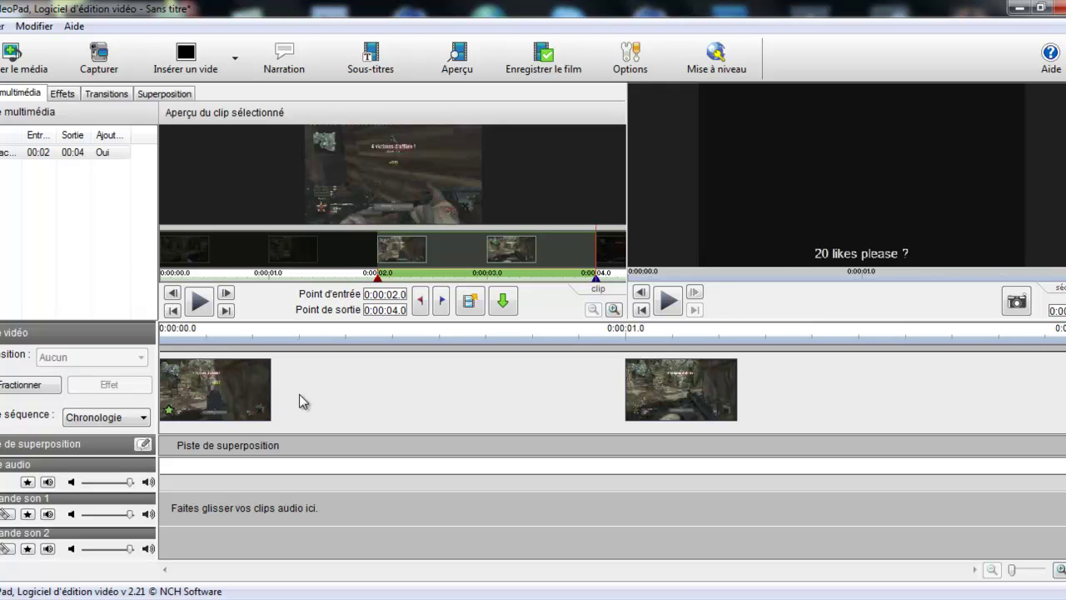
Delete the trimmed clip from both the project's media list and the timeline.
right_click(38, 154)
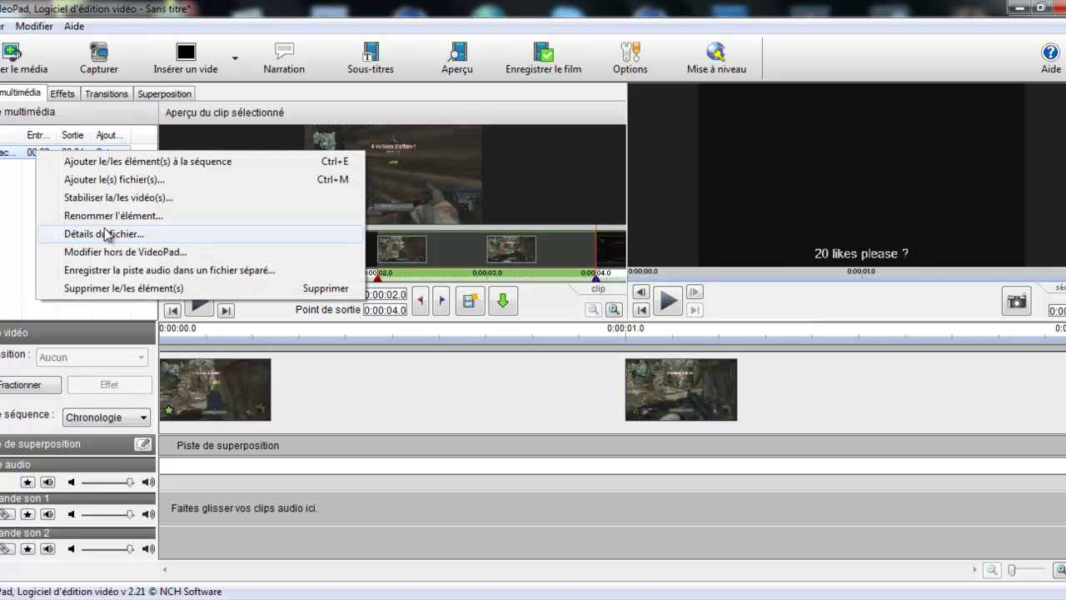
left_click(110, 287)
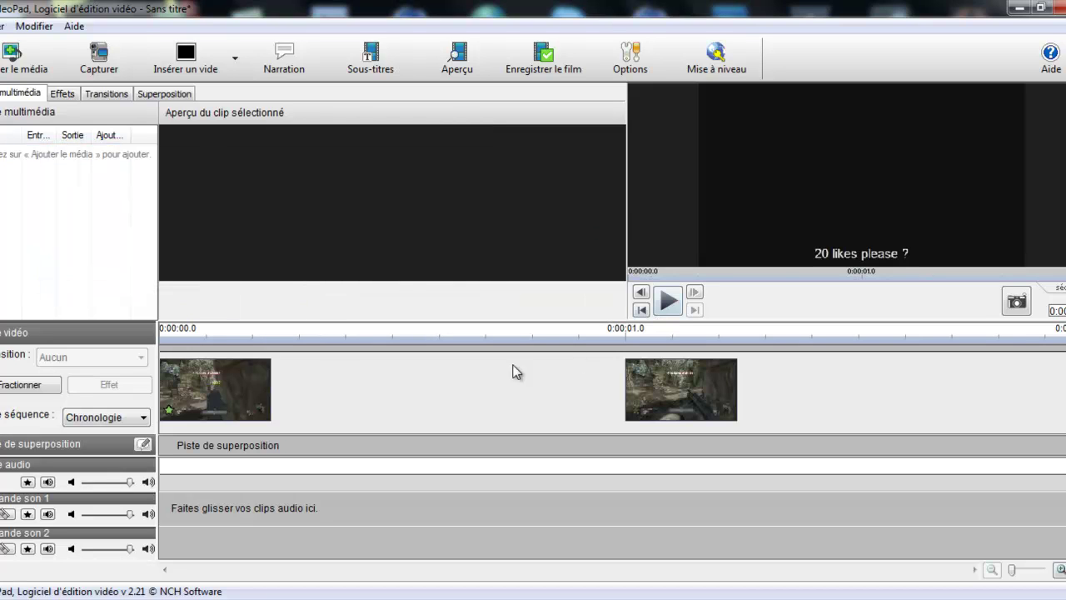
right_click(472, 385)
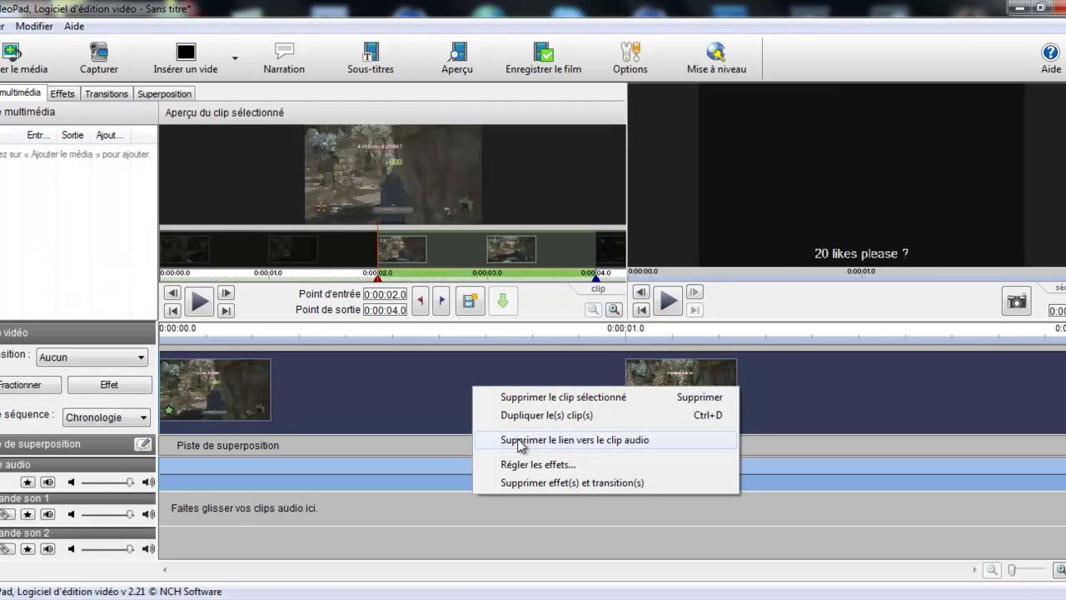
left_click(508, 397)
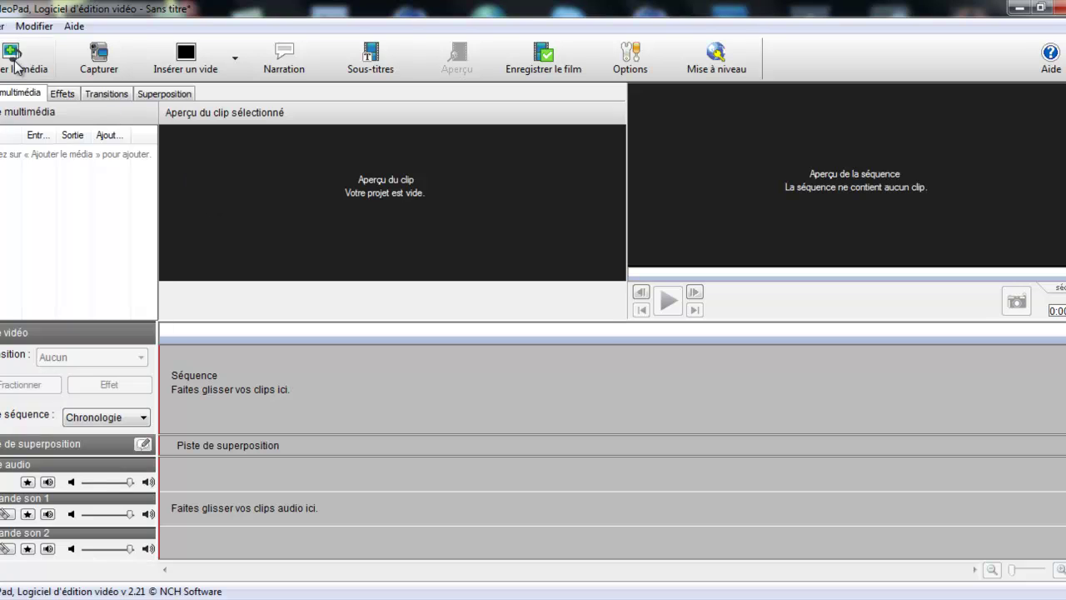
Import the video "Vidéo 22-5 MAC 11" from the Video Test folder of the video library.
left_click(13, 60)
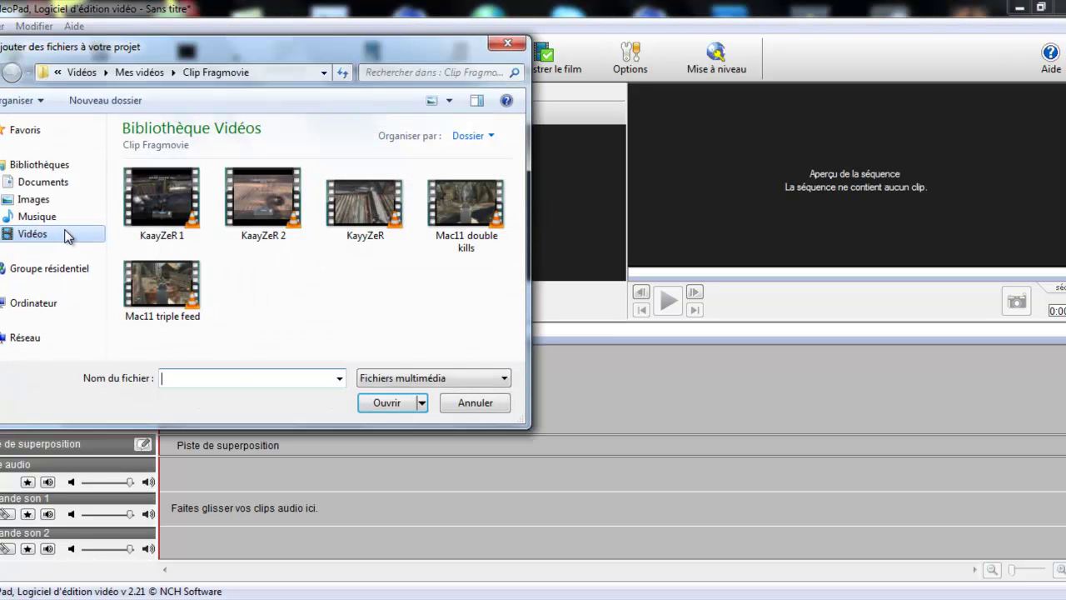
left_click(65, 236)
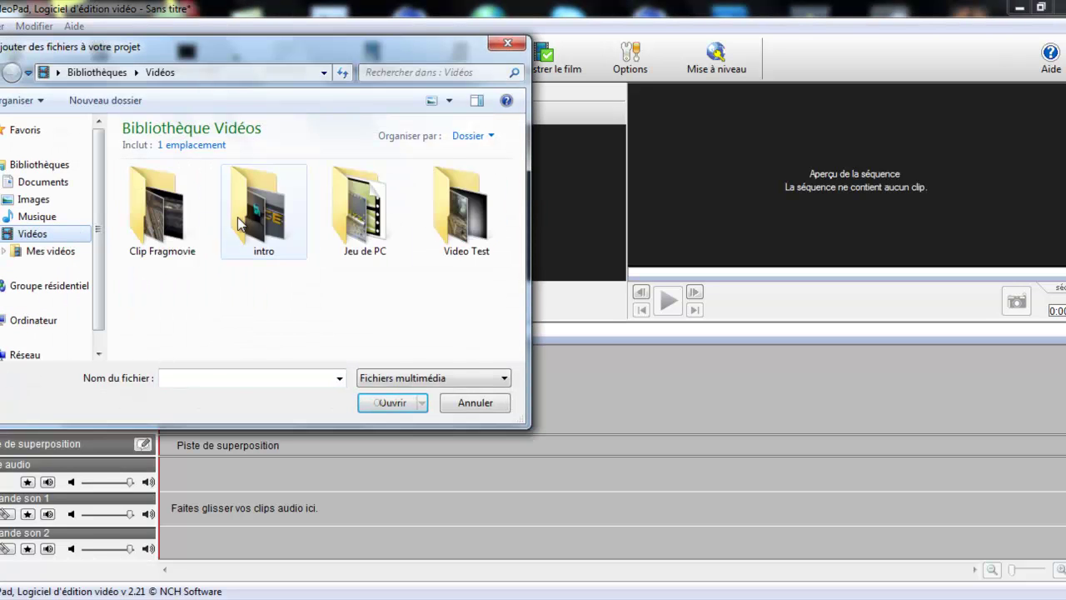
double_click(487, 242)
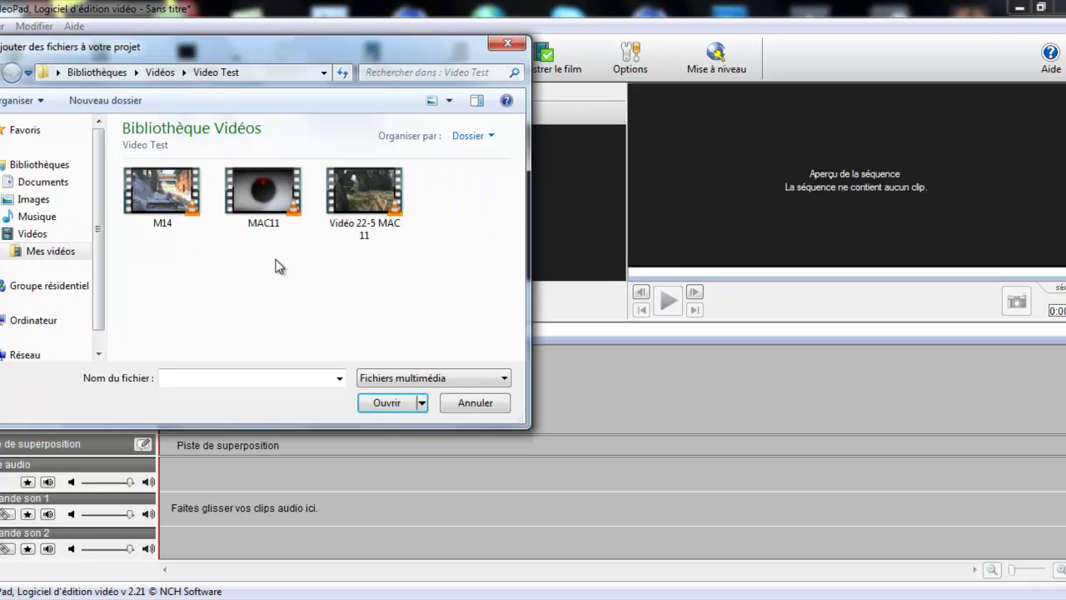
double_click(405, 217)
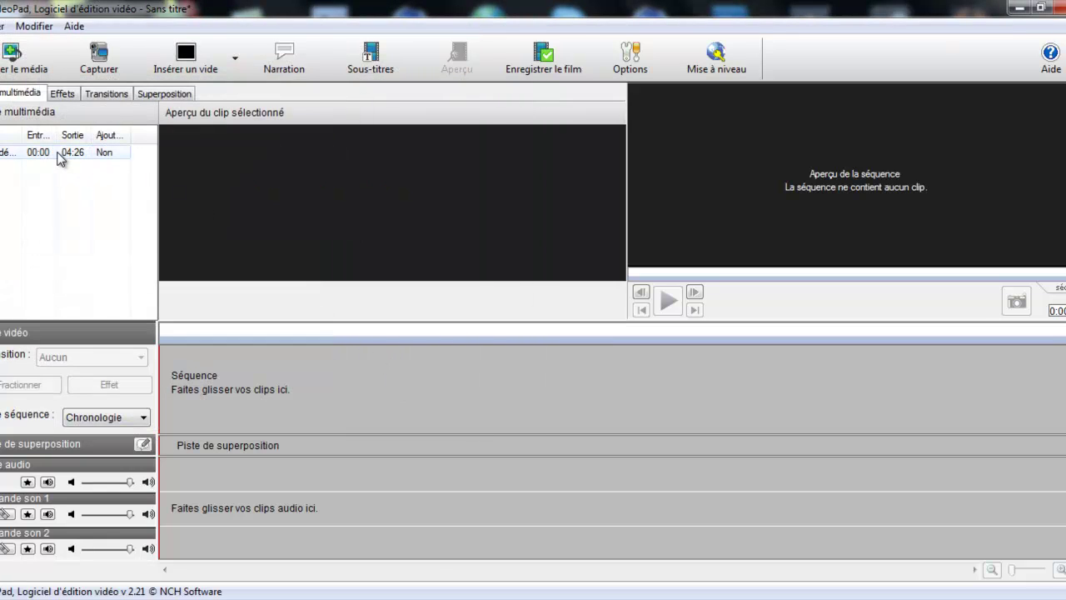
Trim the imported clip with an in point of 0:03:00.0 and an out point of 0:03:06.4.
left_click(60, 158)
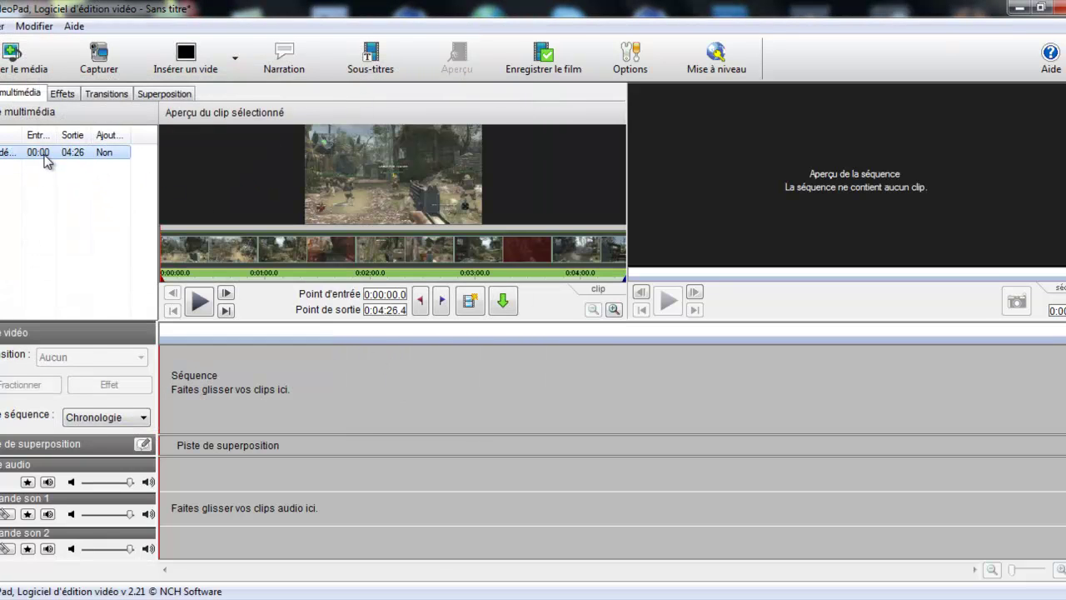
left_click(395, 296)
left_click(402, 342)
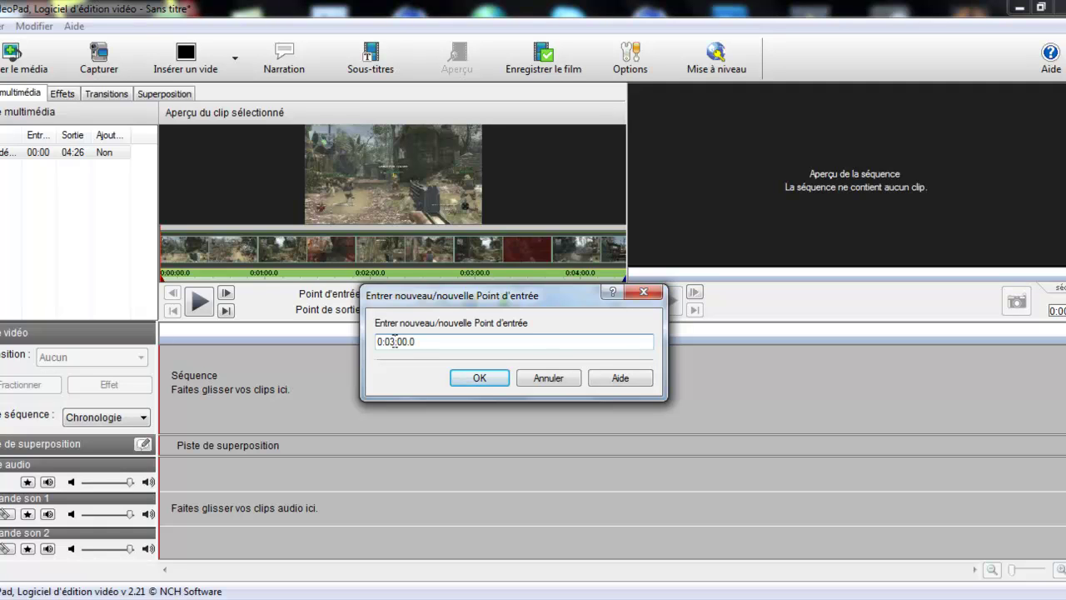
left_click(481, 379)
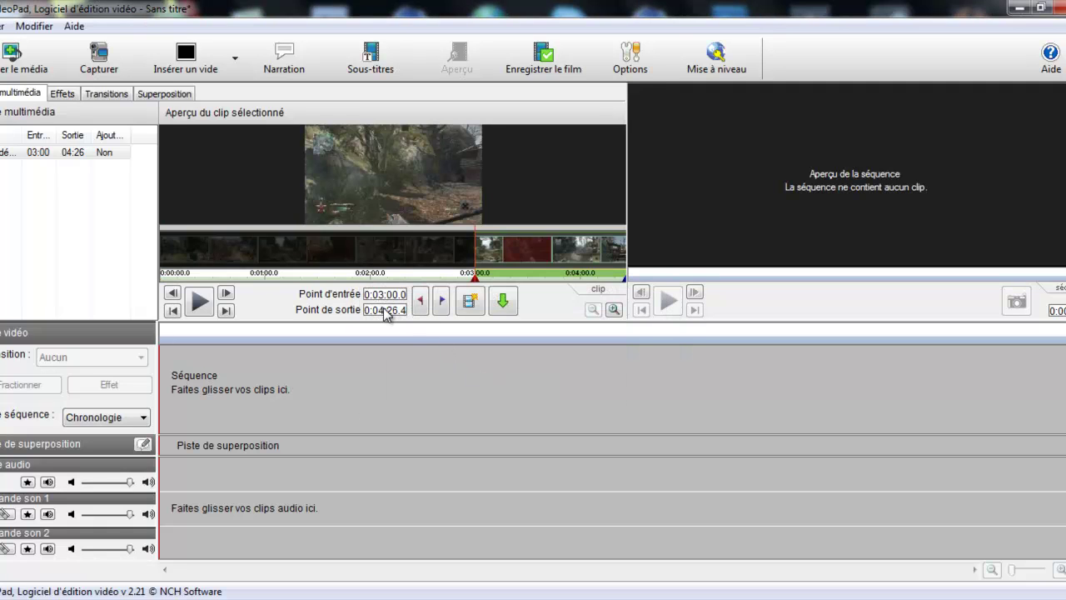
left_click(384, 310)
left_click(392, 357)
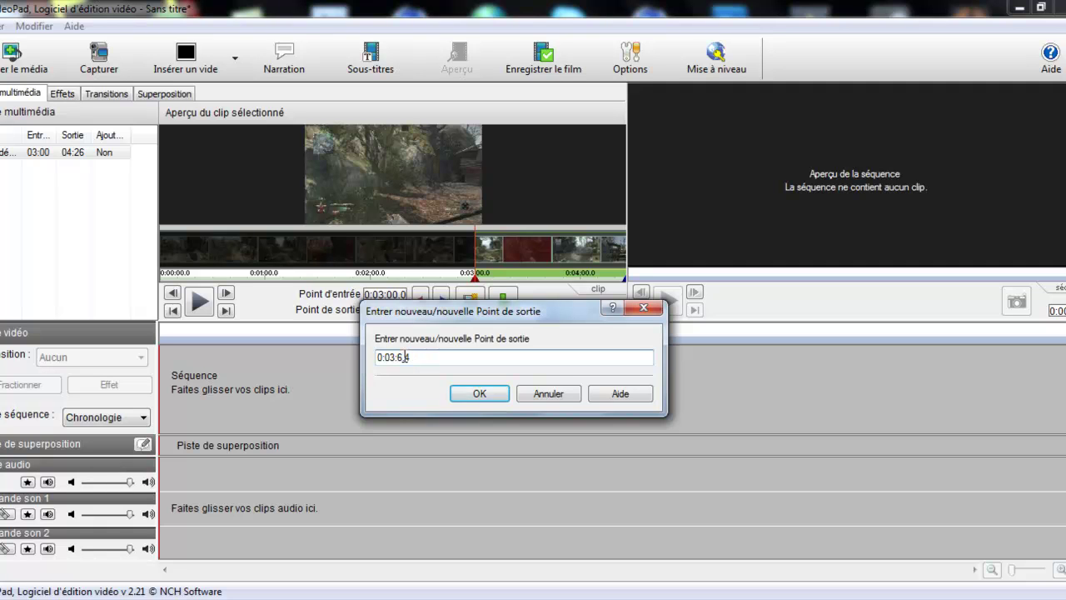
left_click(468, 393)
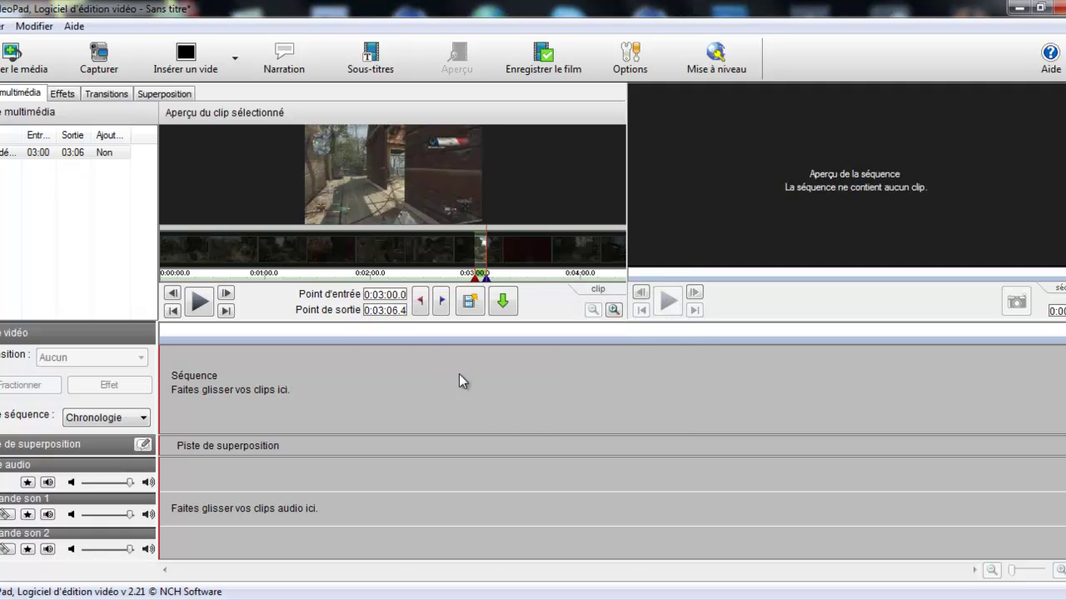
Place the trimmed Vidéo 22-5 MAC 11 clip on the sequence's video track and play the sequence.
left_click_drag(83, 154, 243, 357)
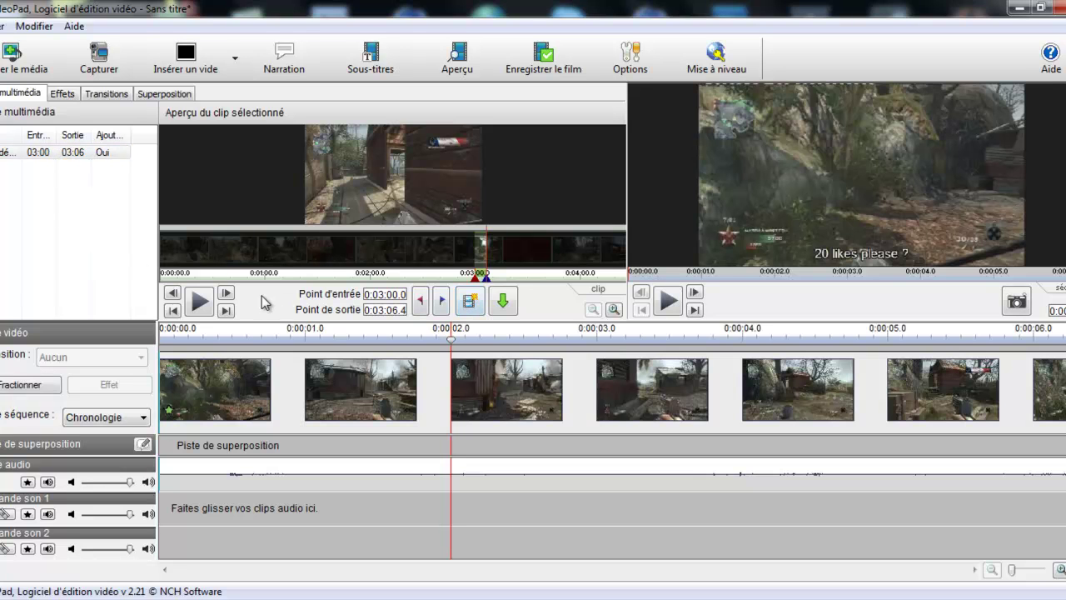
left_click(667, 300)
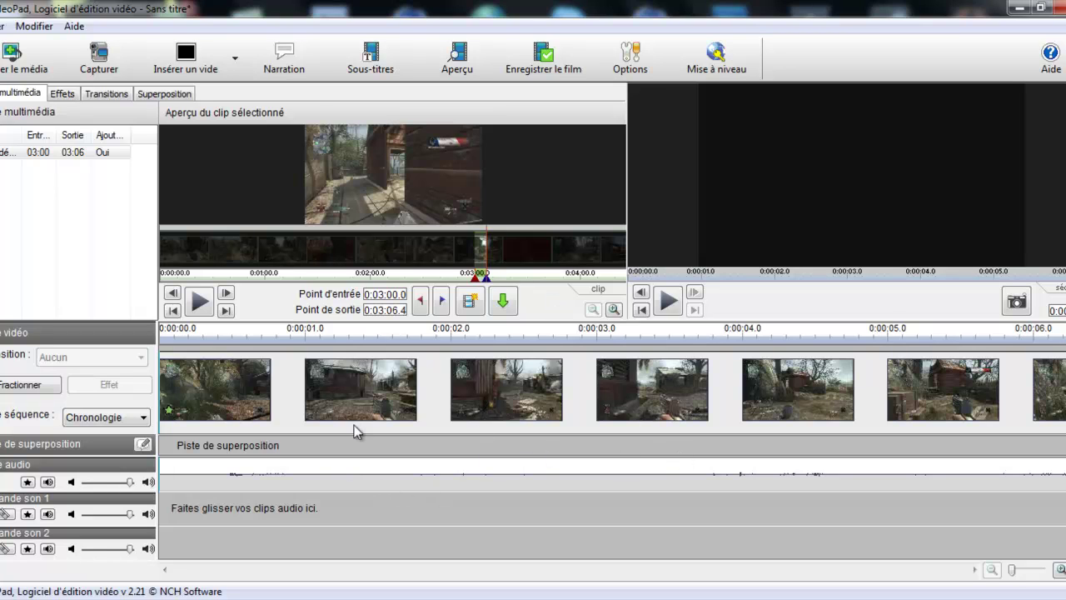
Delete the subtitle "20 likes please ?" and play the sequence from its start.
left_click(371, 57)
left_click(350, 347)
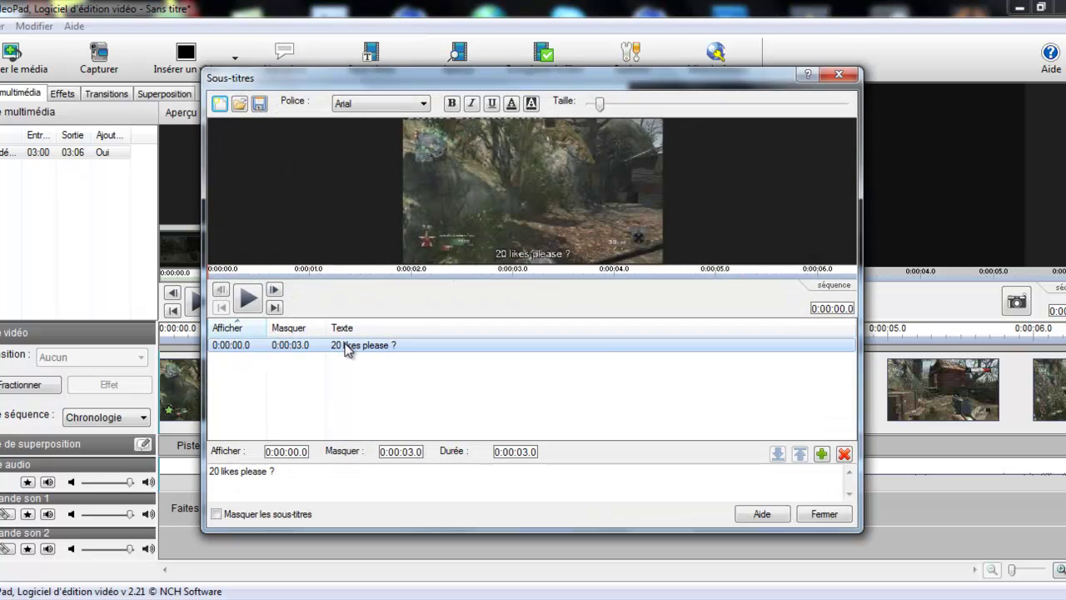
right_click(350, 347)
left_click(381, 353)
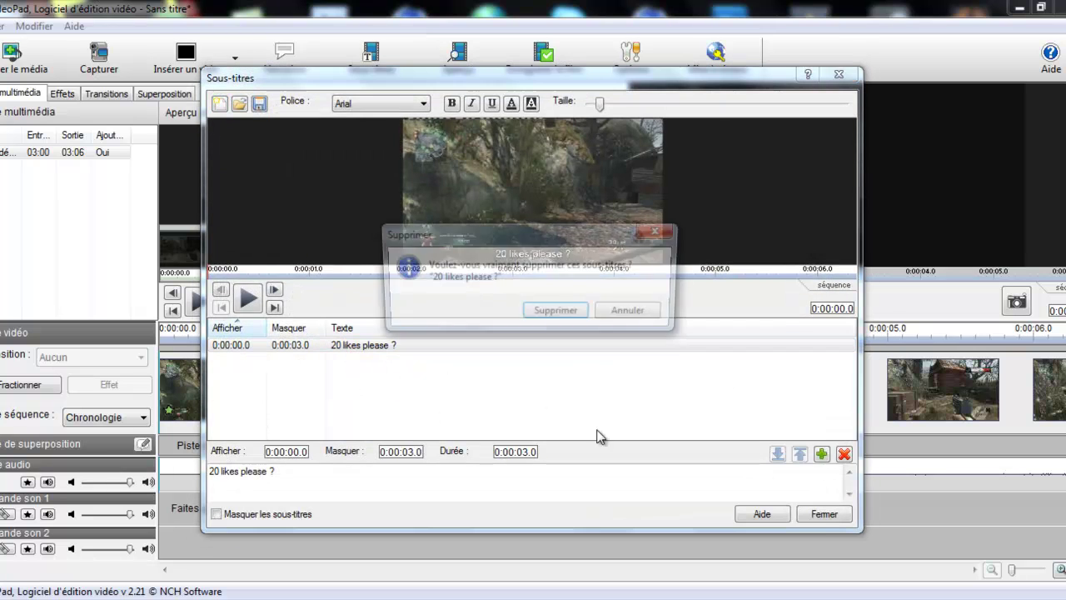
left_click(541, 315)
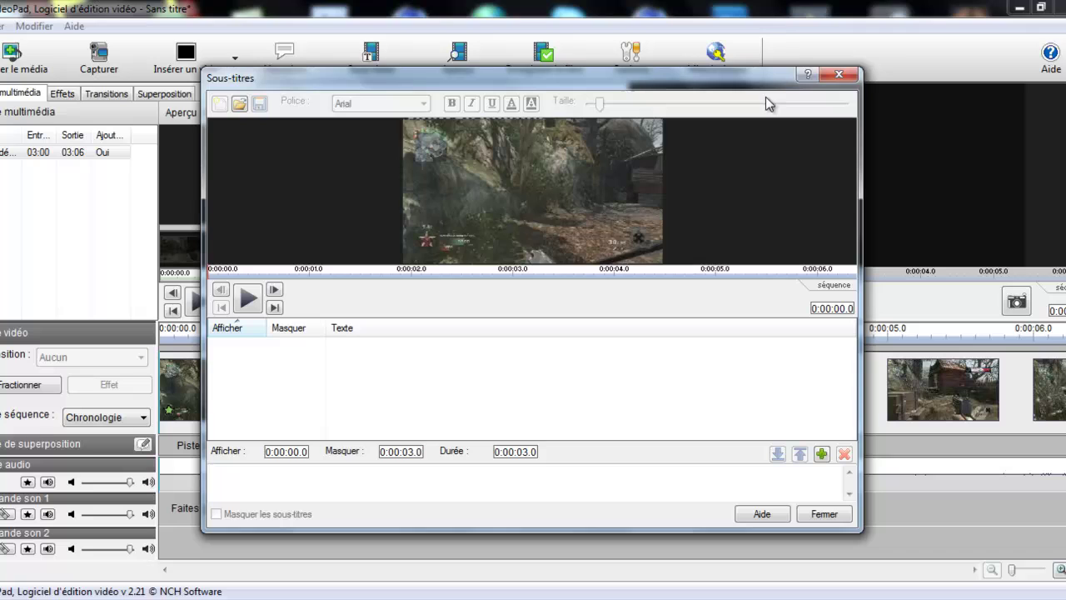
left_click(838, 75)
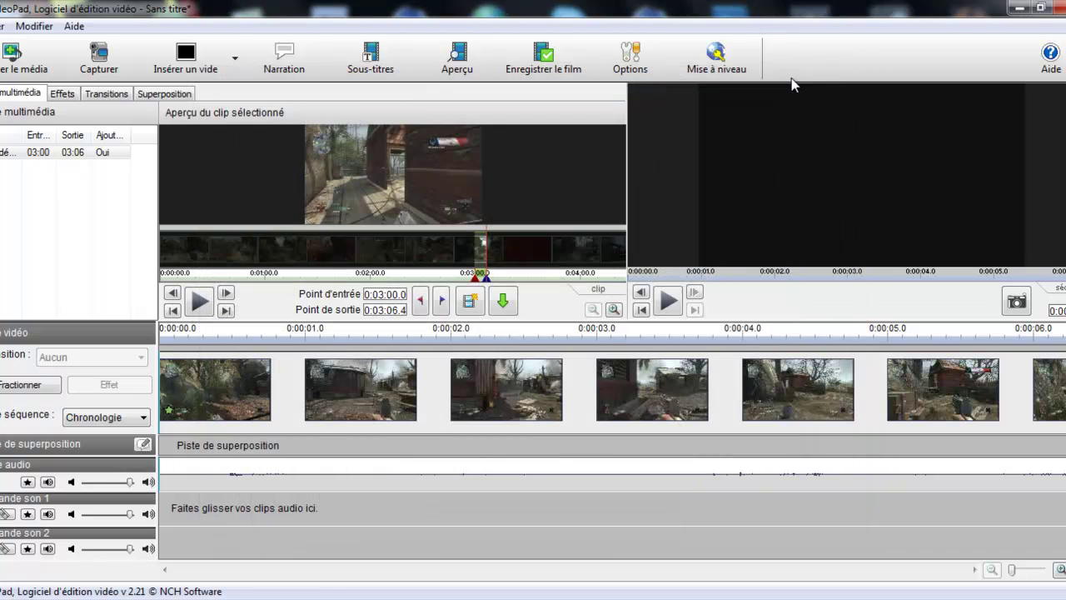
left_click(164, 348)
left_click(669, 298)
Delete the Vidéo 22-5 MAC 11 clip from the project's media list.
left_click(41, 153)
right_click(40, 153)
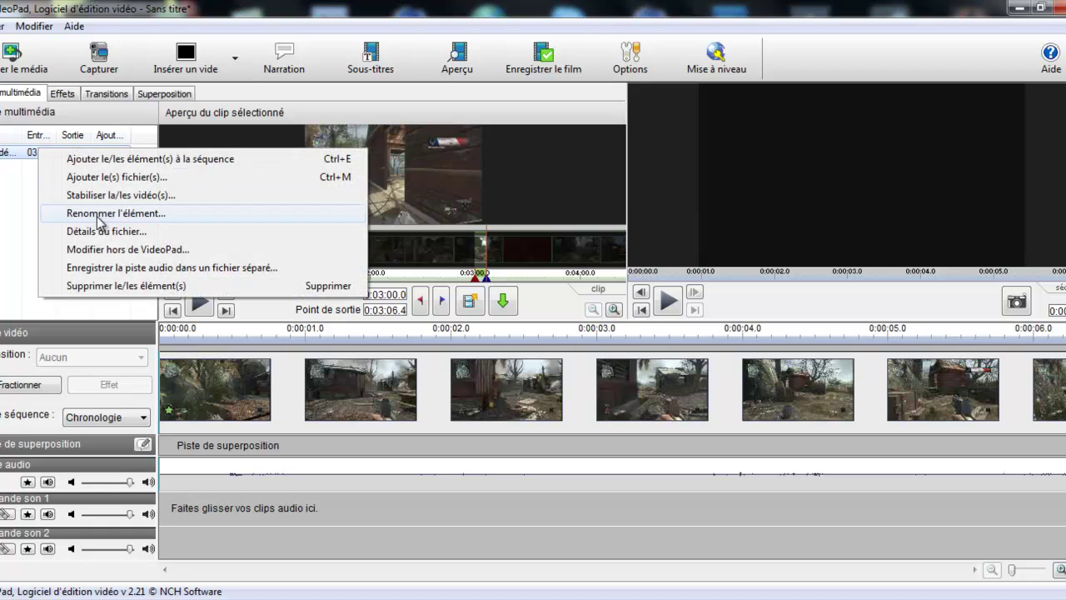
left_click(115, 285)
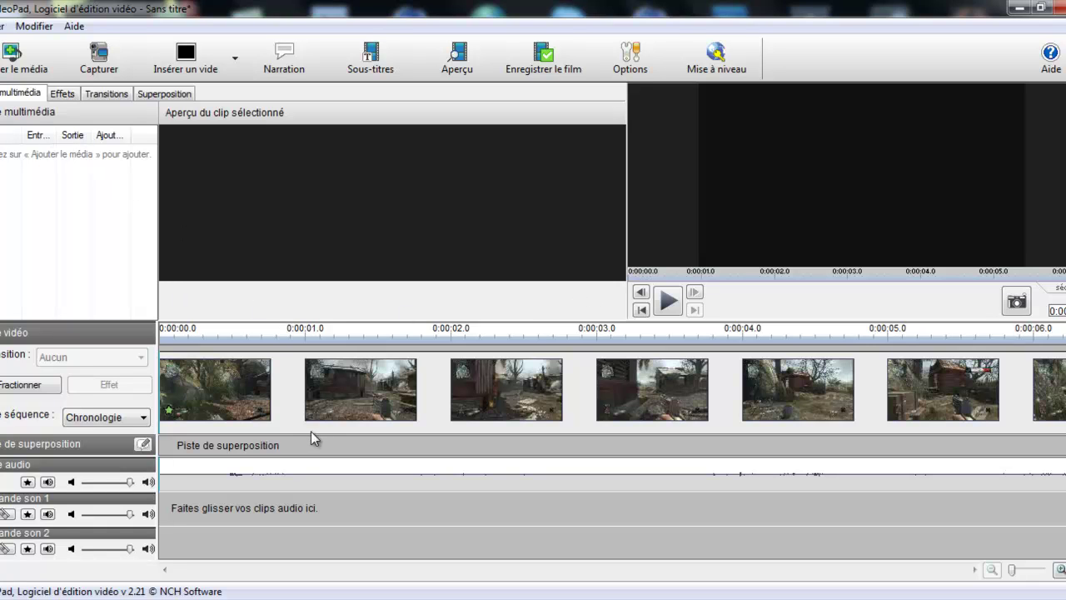
right_click(315, 408)
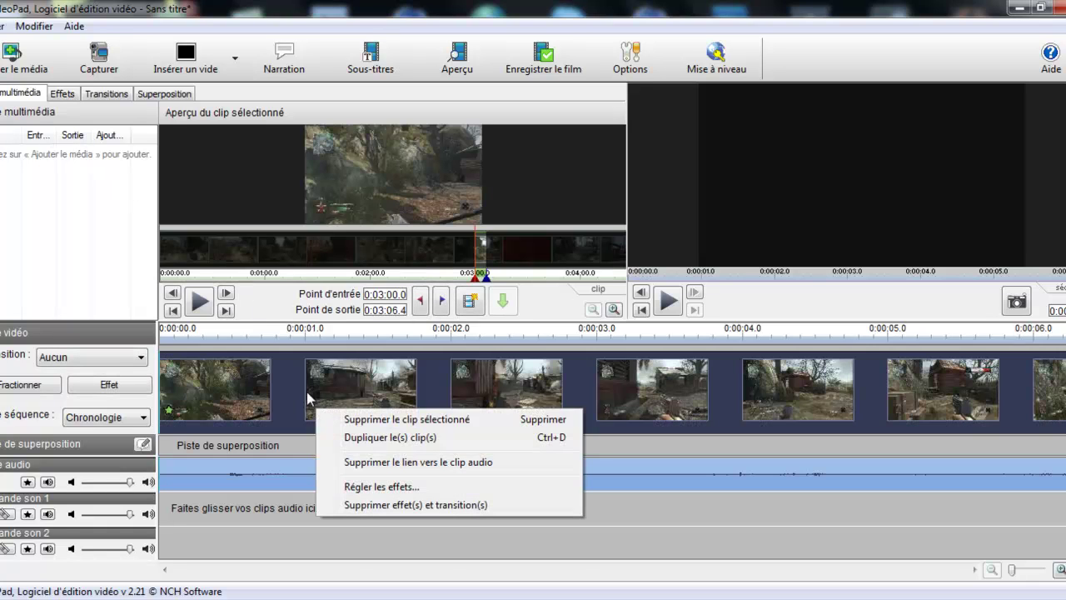
left_click(149, 235)
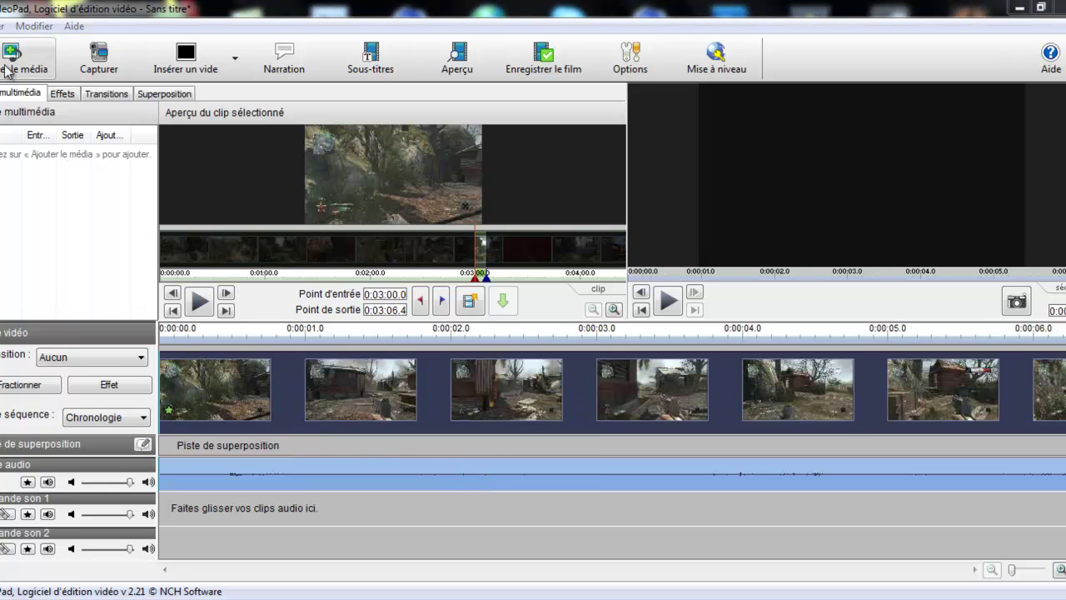
Import the video KaayZeR 1 from the Clip Fragmovie folder of the video library.
left_click(13, 62)
left_click(50, 236)
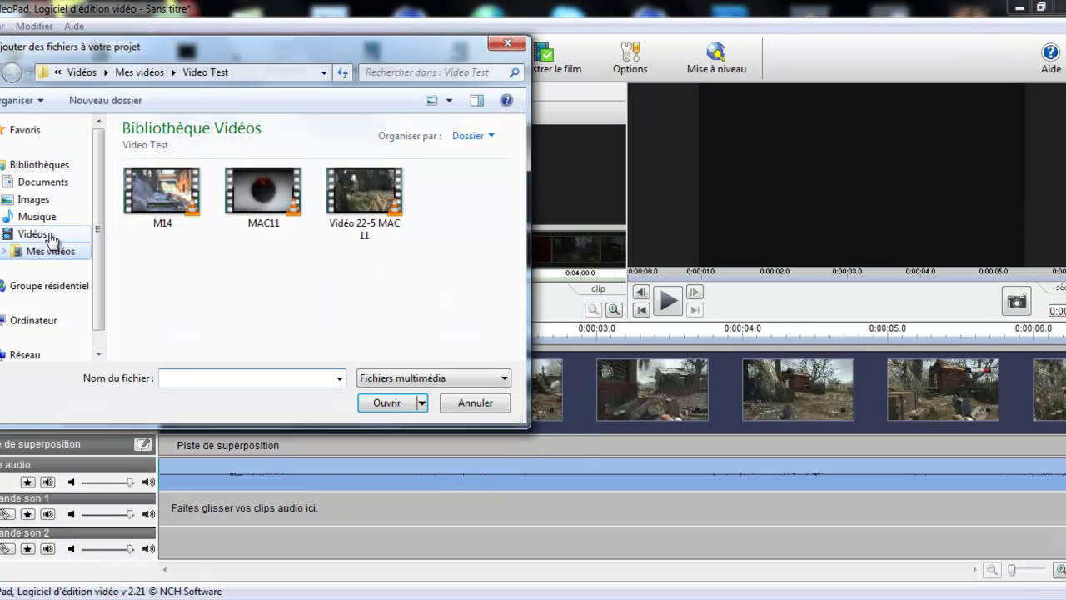
double_click(177, 219)
double_click(193, 232)
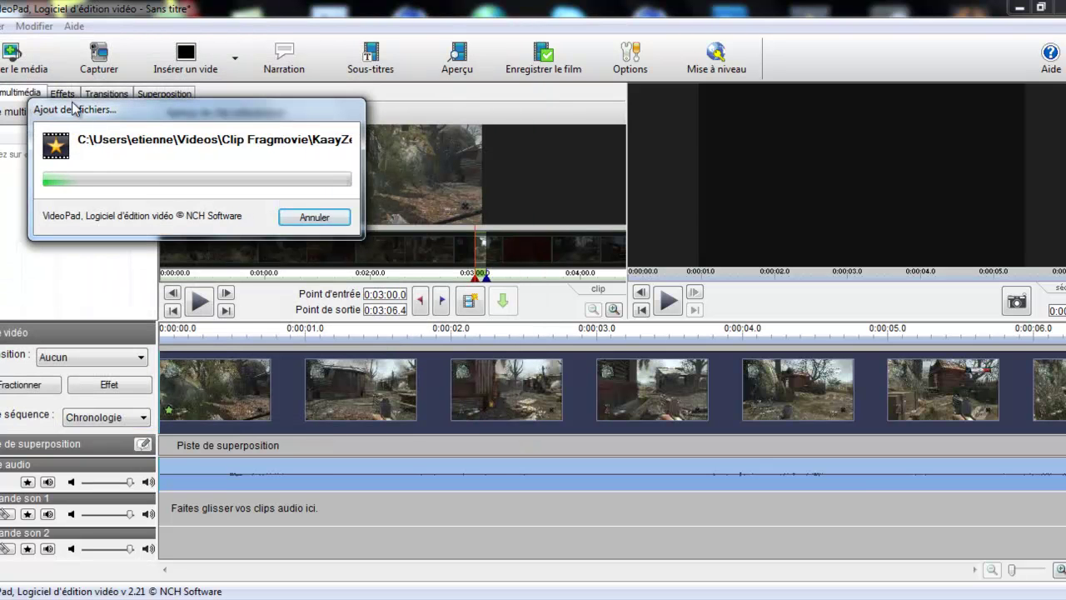
Import the videos KaayZeR 2, KayyZeR and Mac11 double kills from the Clip Fragmovie folder.
left_click(14, 58)
double_click(248, 208)
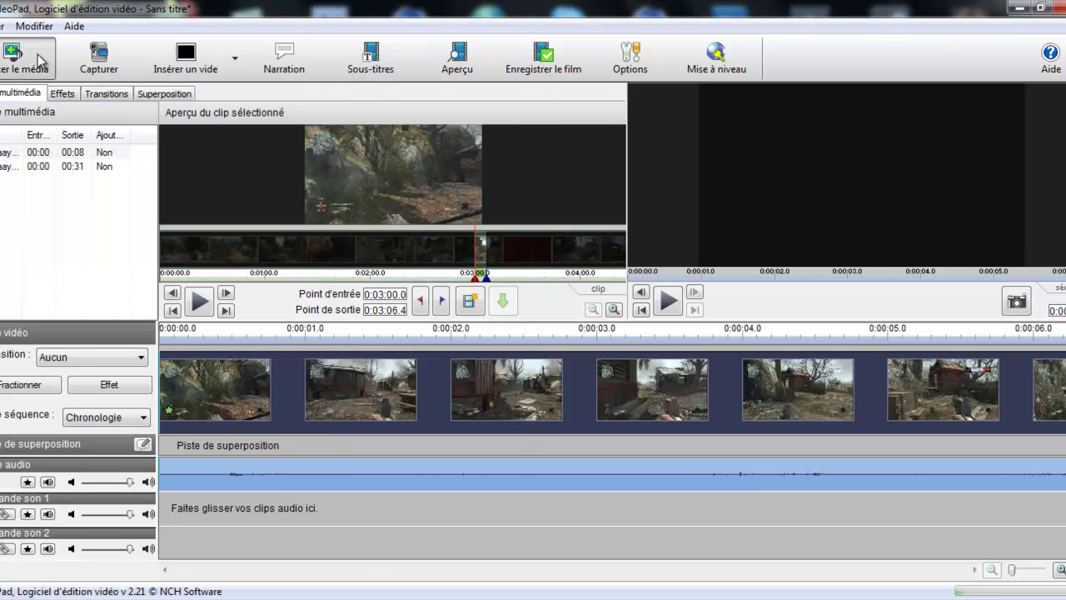
left_click(38, 60)
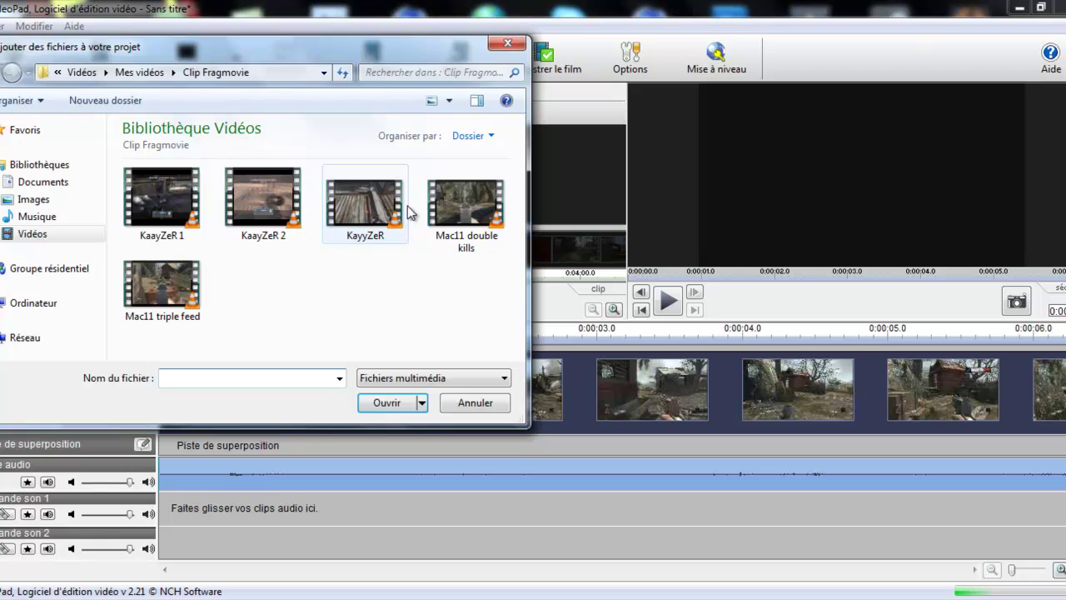
double_click(404, 217)
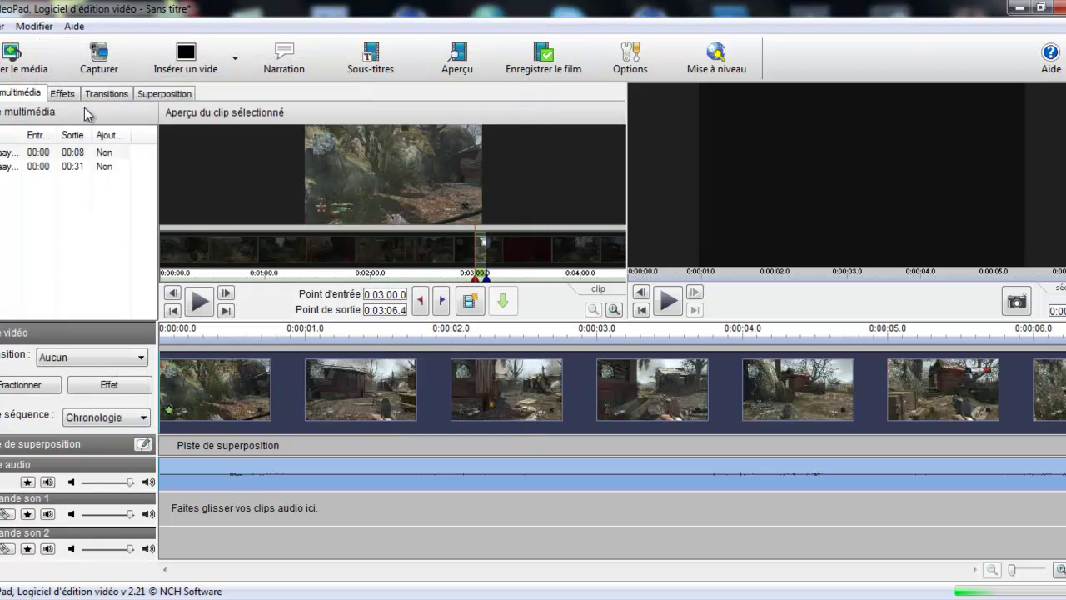
left_click(5, 58)
double_click(466, 203)
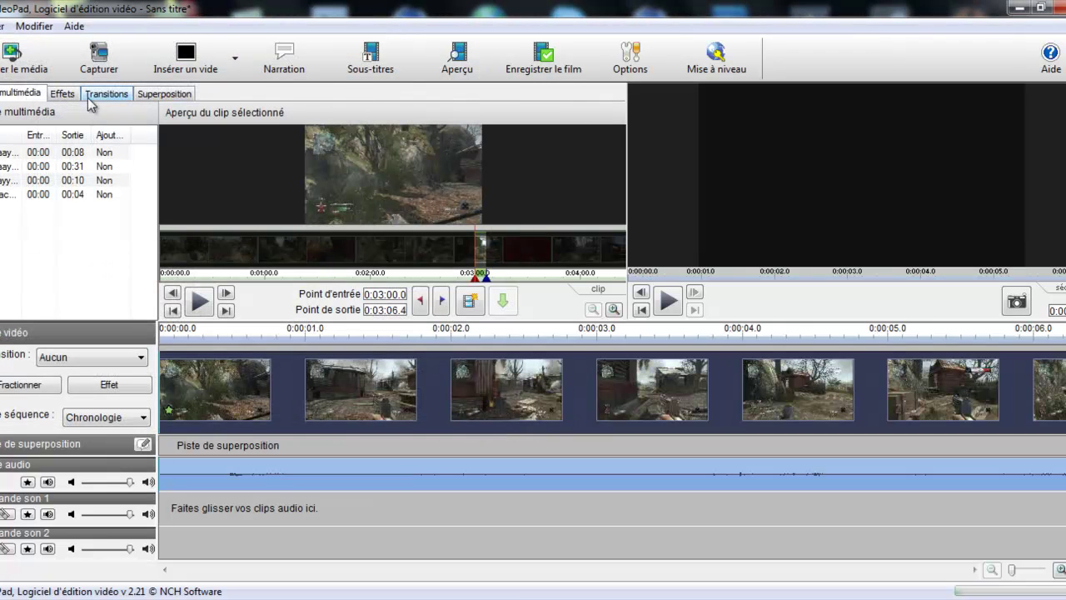
Insert the Mac11 double kills, KayyZeR and KaayZeR 1 clips, in that order, each at the start of the sequence's video track.
left_click_drag(31, 195, 179, 383)
left_click_drag(42, 180, 164, 379)
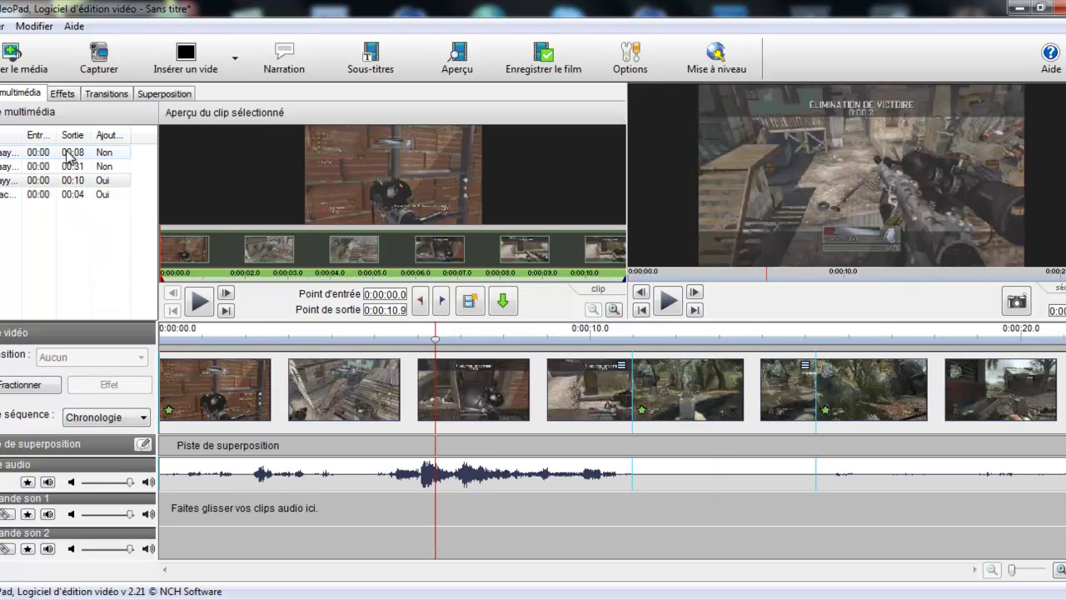
left_click_drag(37, 155, 166, 370)
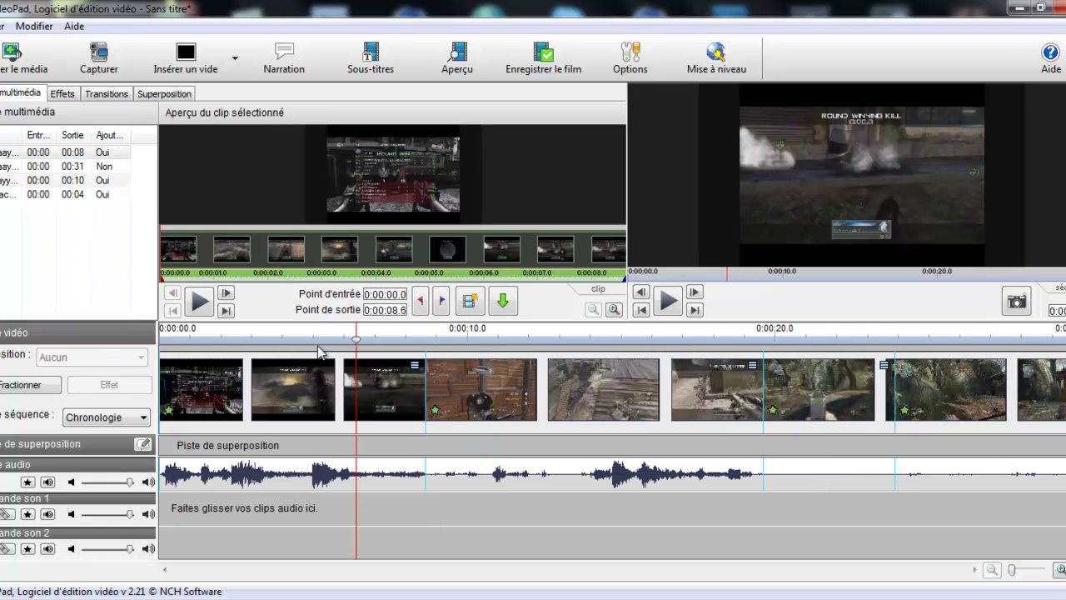
left_click(159, 343)
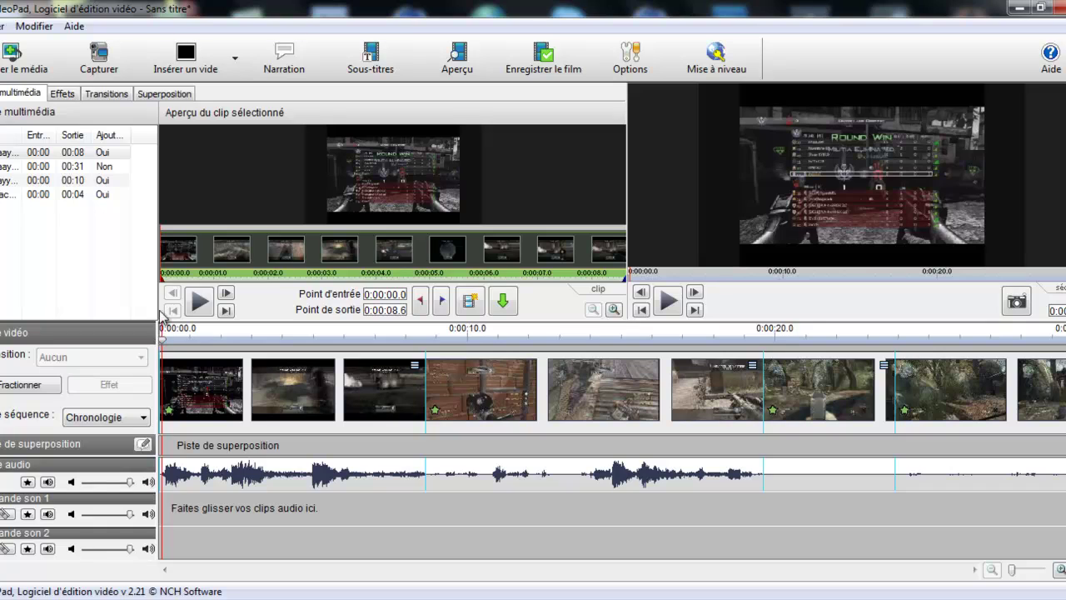
left_click(97, 96)
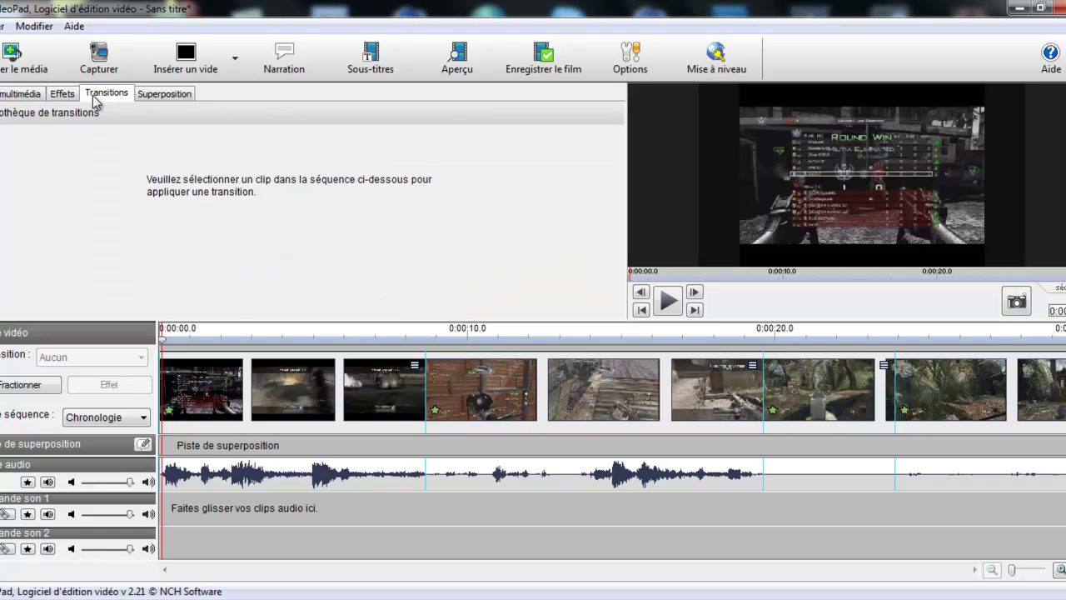
left_click(73, 95)
left_click(191, 96)
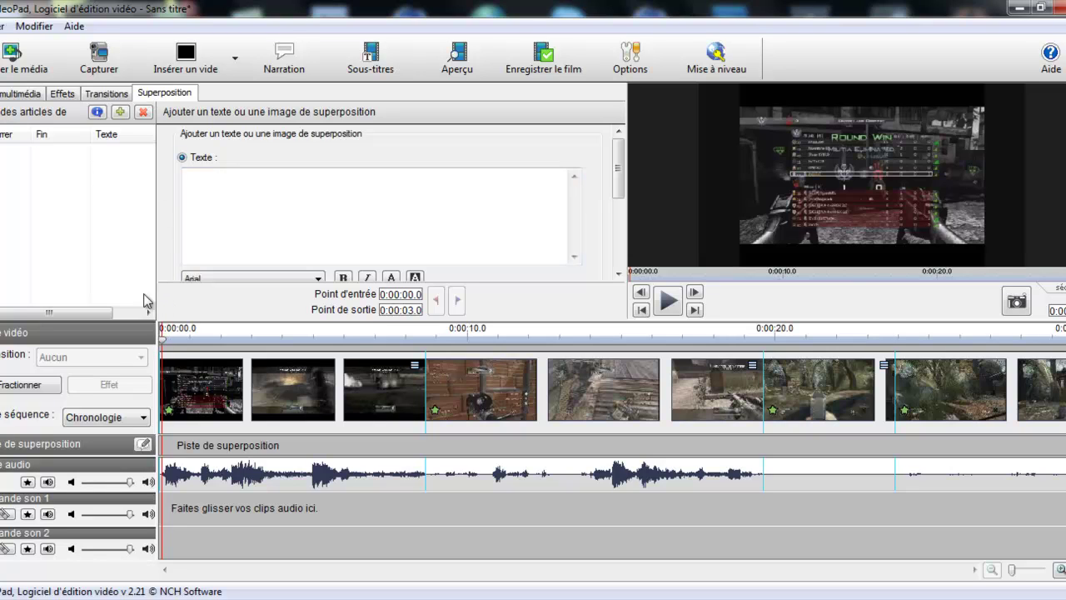
left_click(34, 96)
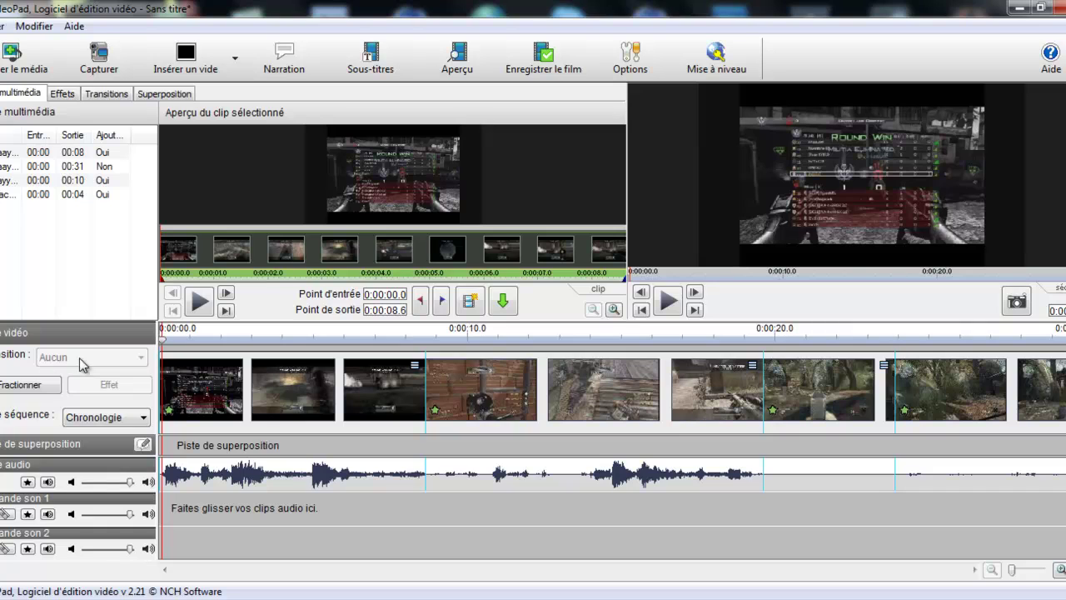
Apply the Cercle transition to the sequence's first clip and Effacer - de droite à gauche to the second clip.
left_click(202, 398)
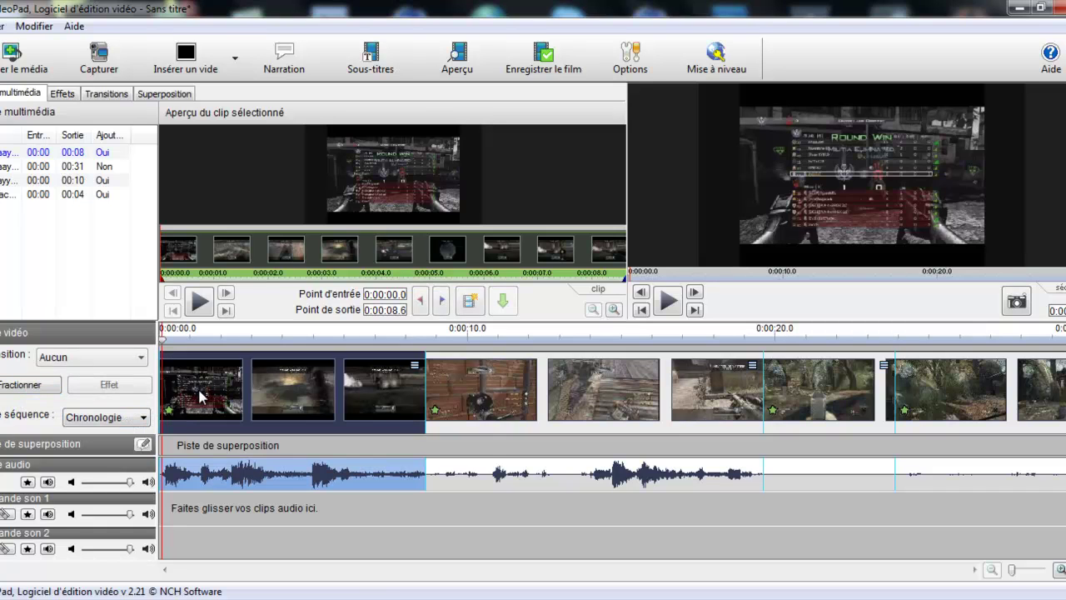
left_click(121, 360)
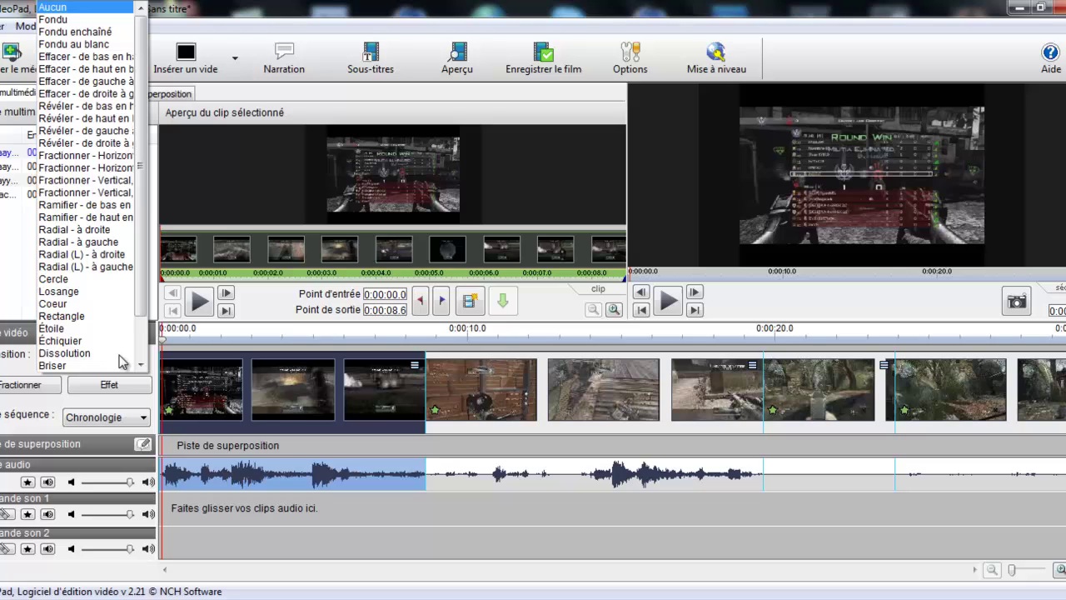
left_click(98, 279)
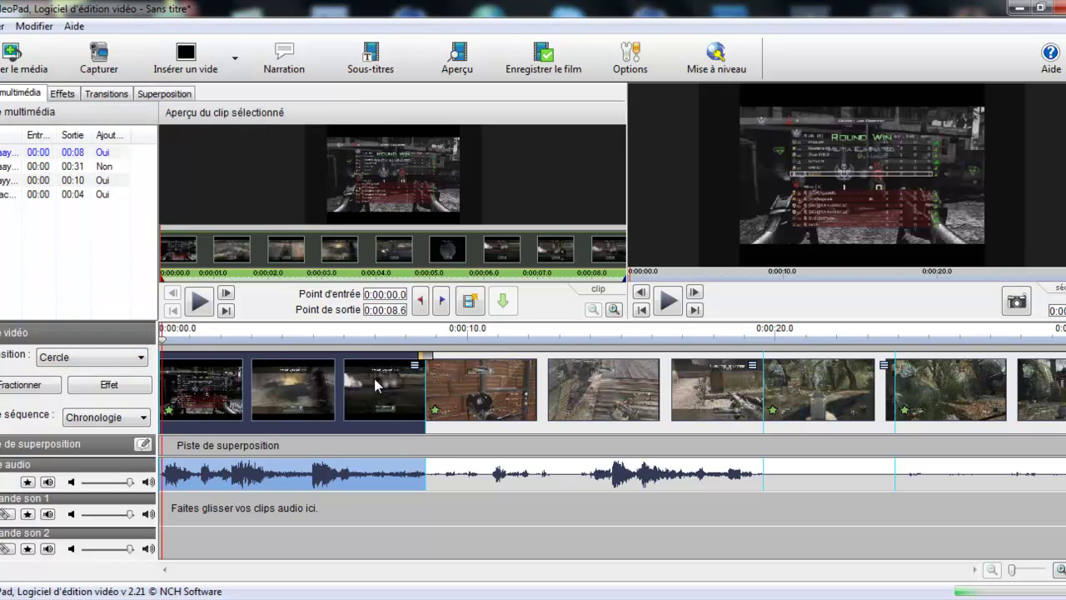
left_click(543, 375)
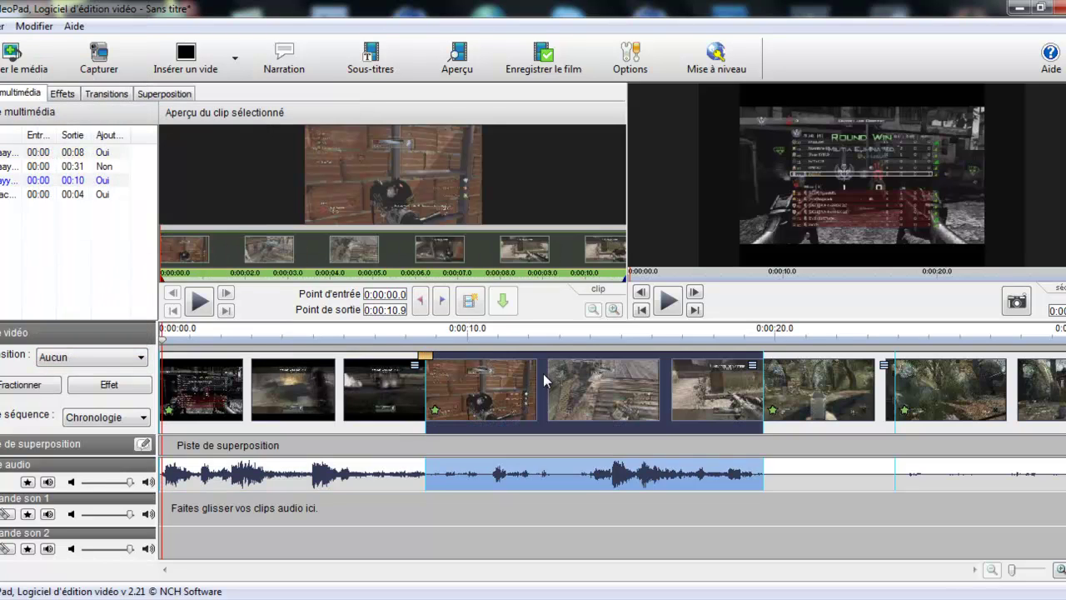
left_click(83, 358)
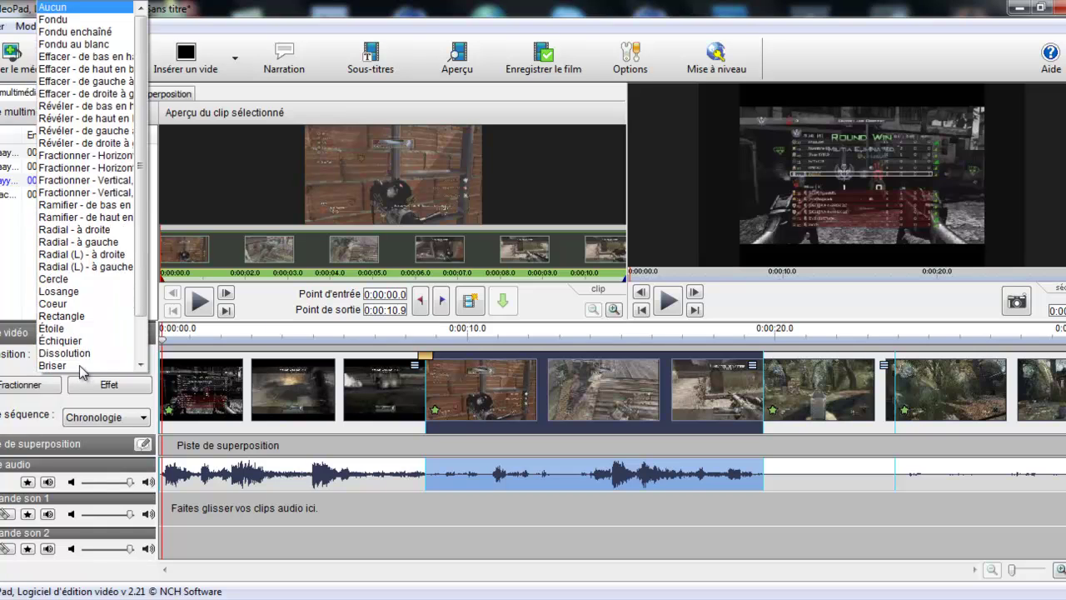
left_click(84, 93)
Apply the Fondu enchaîné transition to the Mac11 double kills clip, third in the sequence.
left_click(864, 389)
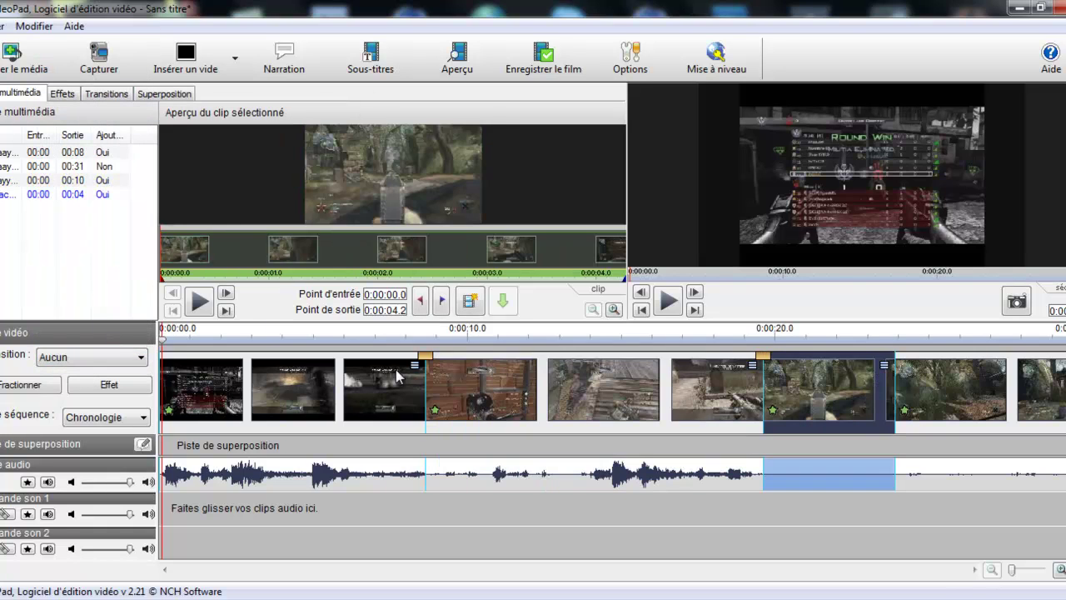
left_click(87, 356)
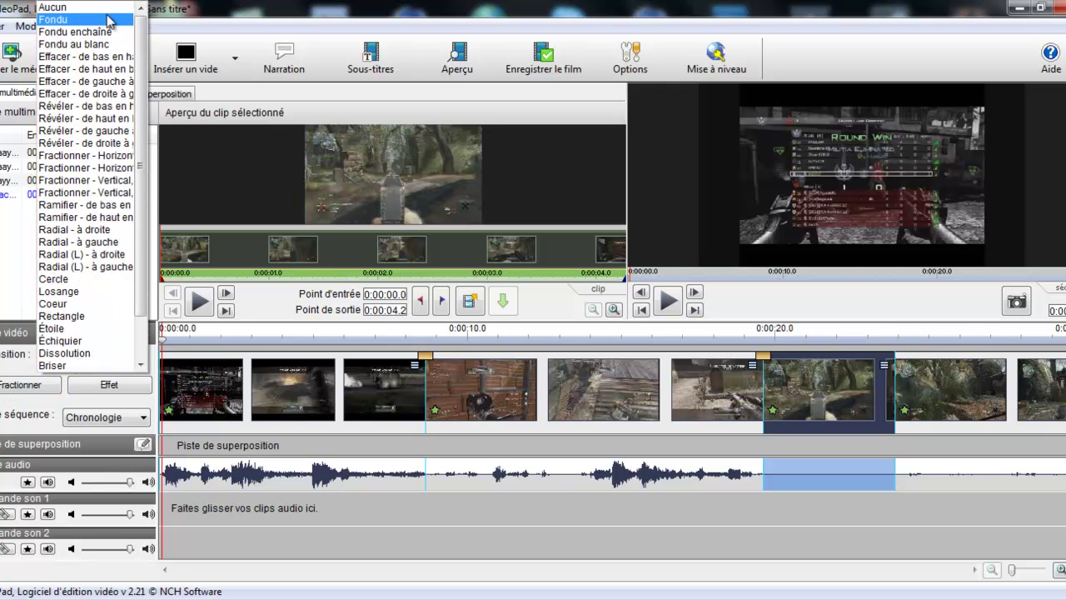
left_click(96, 31)
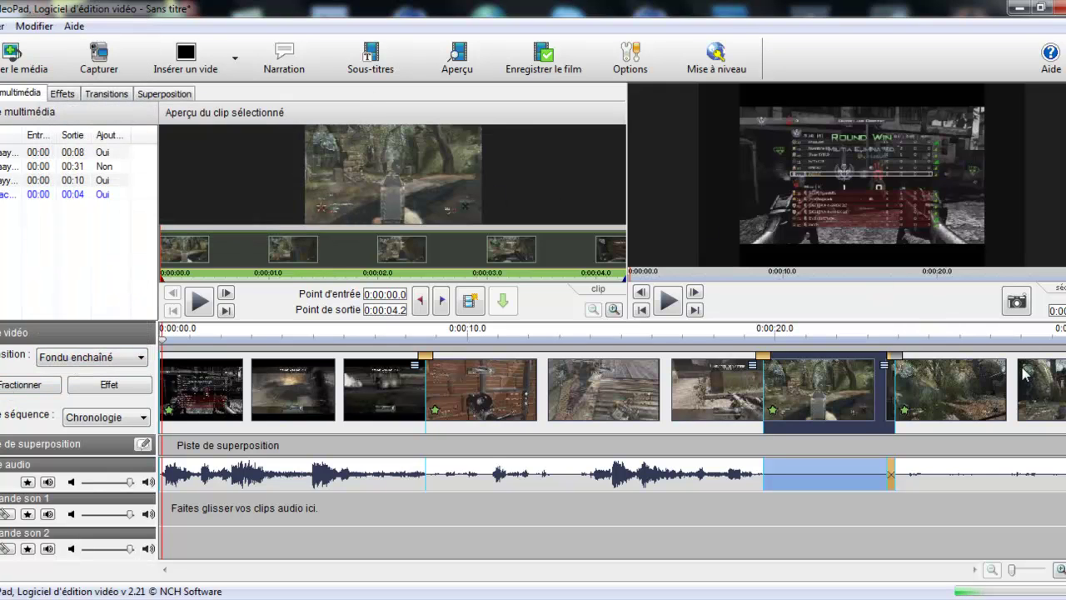
Apply the Radial - à droite transition to the fourth clip in the sequence and play the sequence from its start.
left_click(106, 359)
left_click(97, 245)
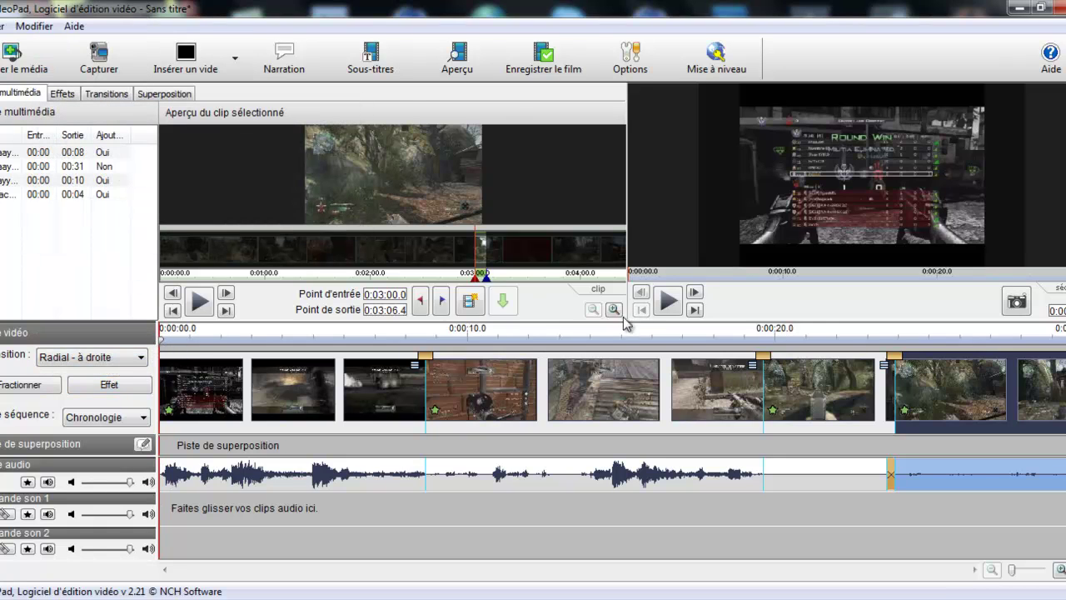
left_click(679, 293)
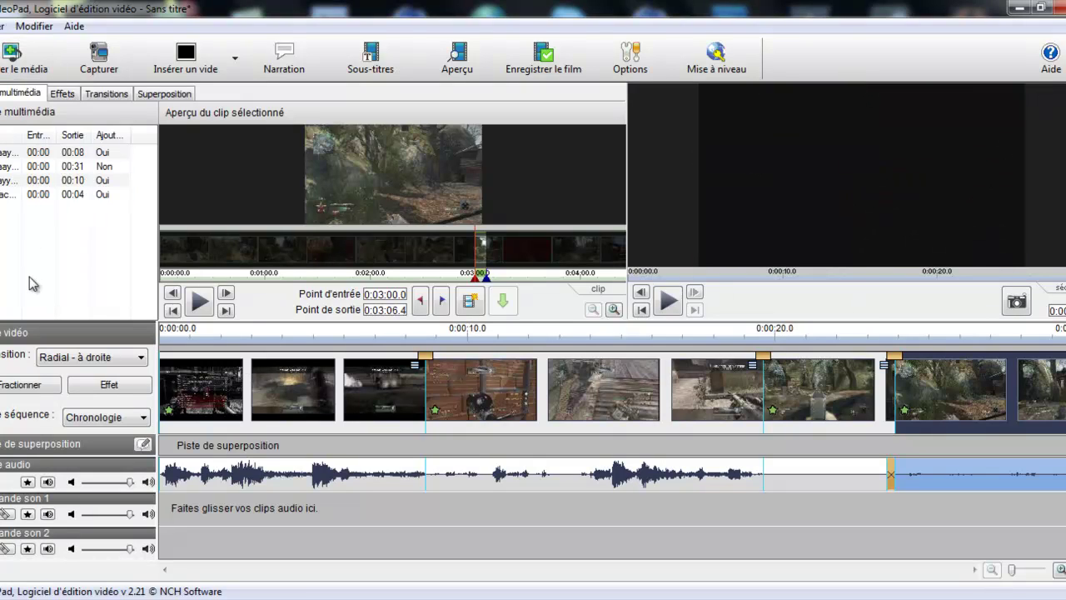
Apply the Noir et blanc effect to the fourth clip and play the sequence from about 0:00:20.
left_click(117, 388)
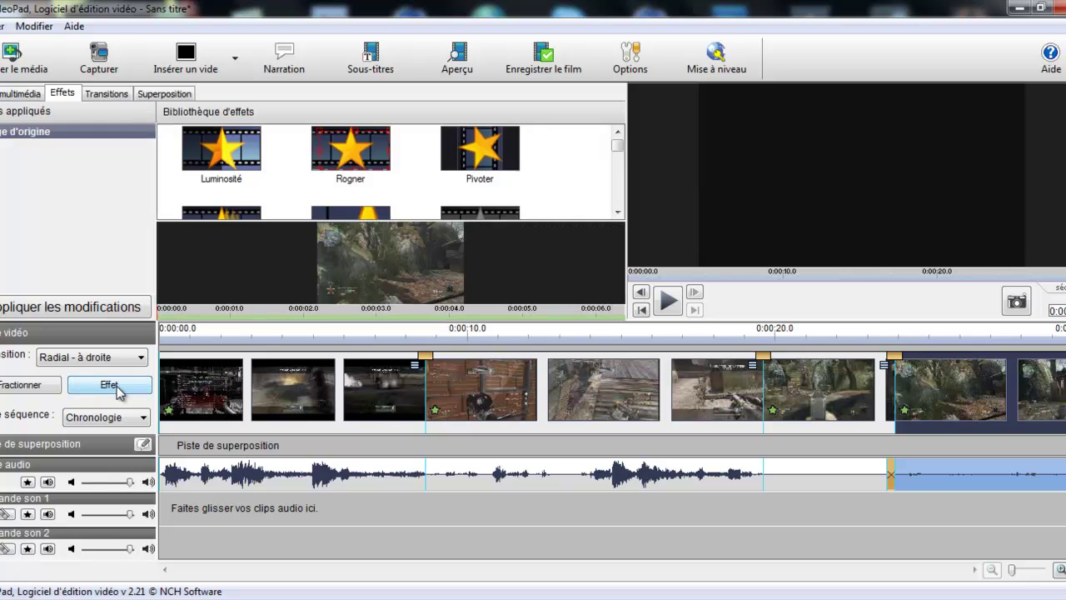
mouse_move(620, 154)
left_mouse_down()
mouse_move(620, 179)
mouse_move(620, 160)
left_mouse_up()
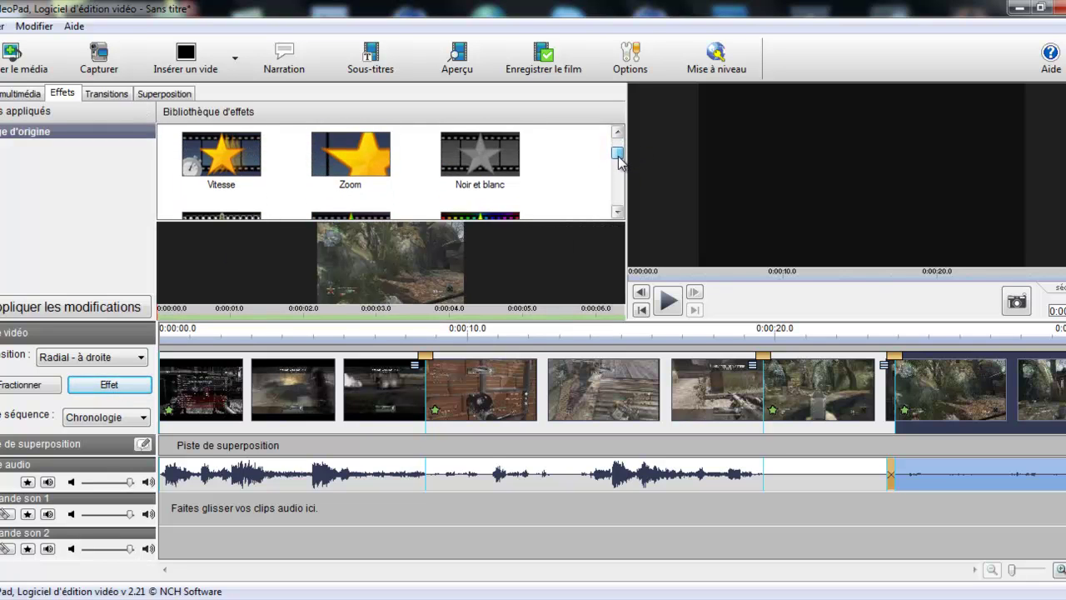
left_click(479, 154)
double_click(479, 154)
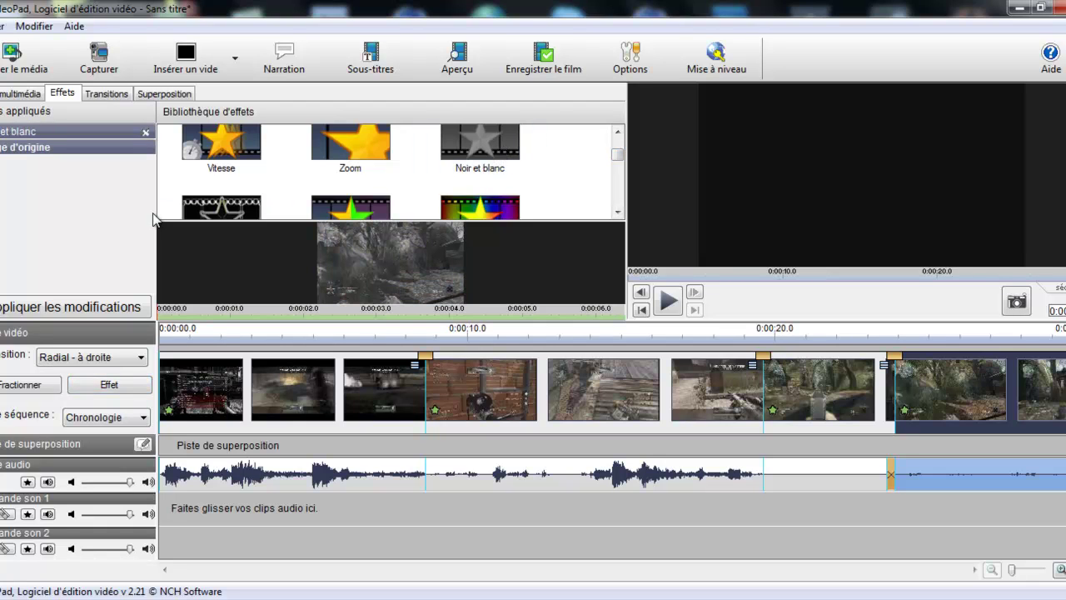
left_click(30, 96)
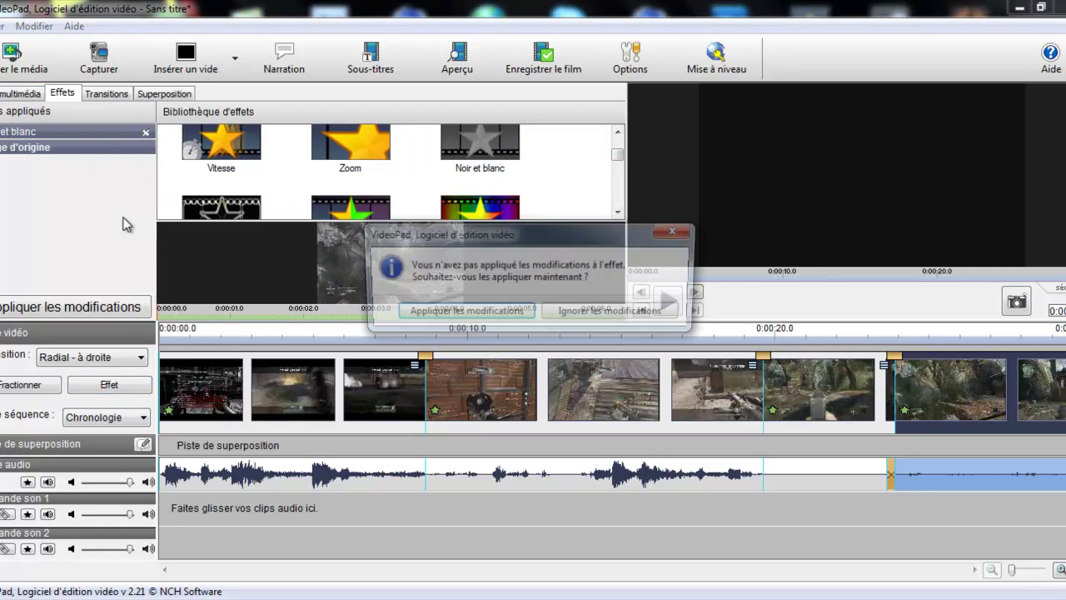
left_click(506, 314)
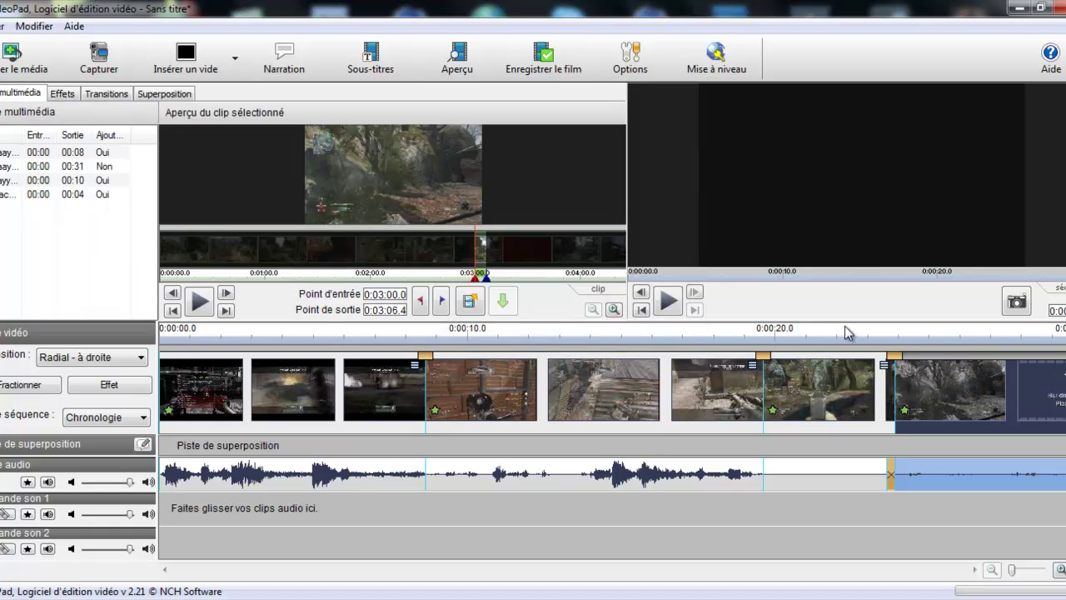
left_click(776, 338)
left_click(674, 310)
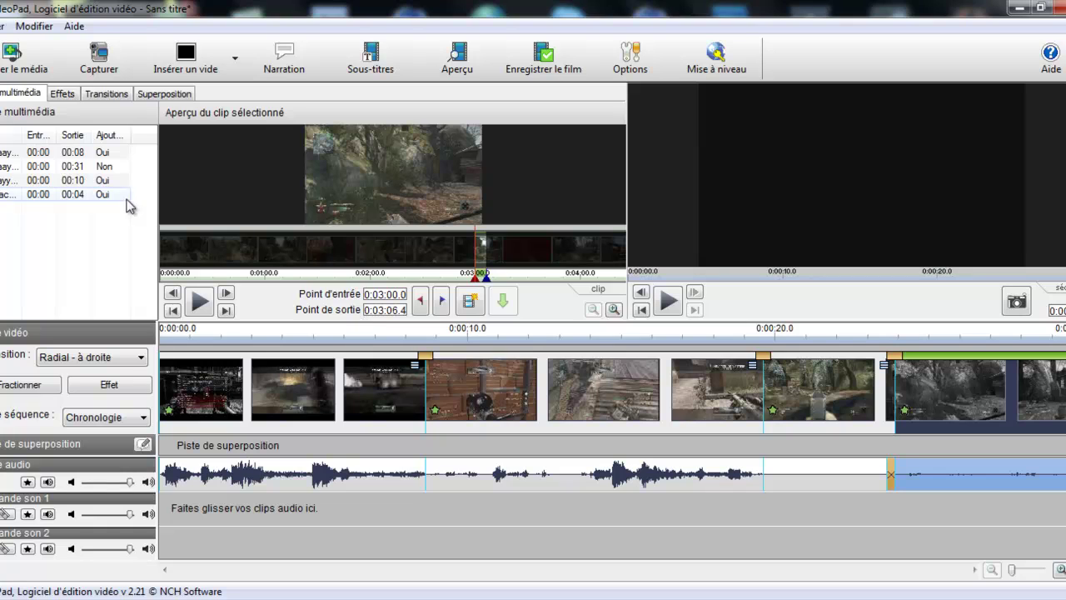
Add the Ondes effect twice to the black-and-white fourth clip, apply the modifications and play the sequence from about 0:00:21.
left_click(119, 383)
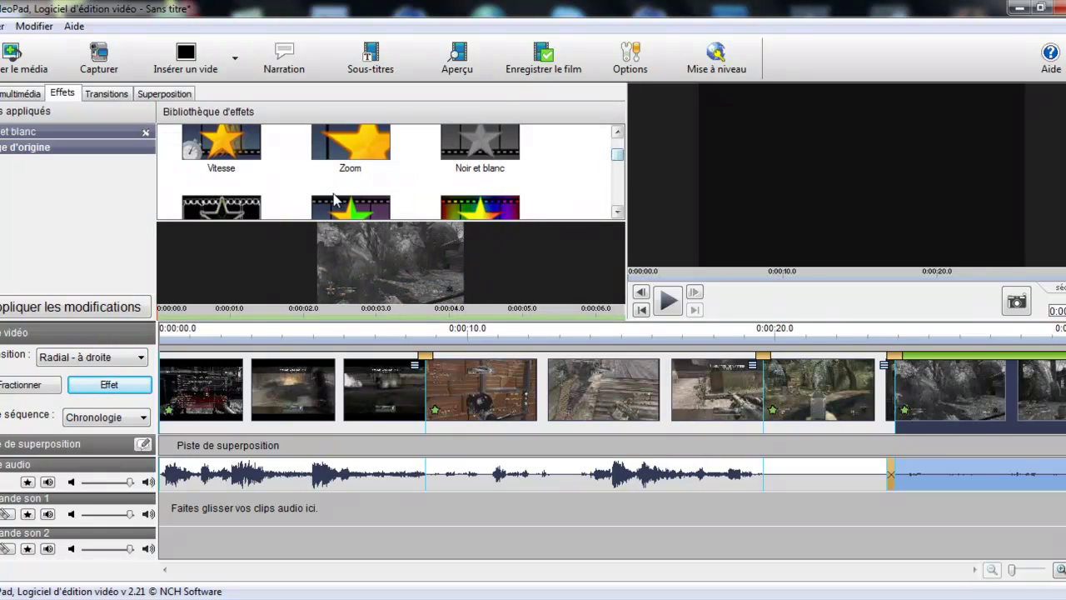
left_click_drag(618, 156, 623, 199)
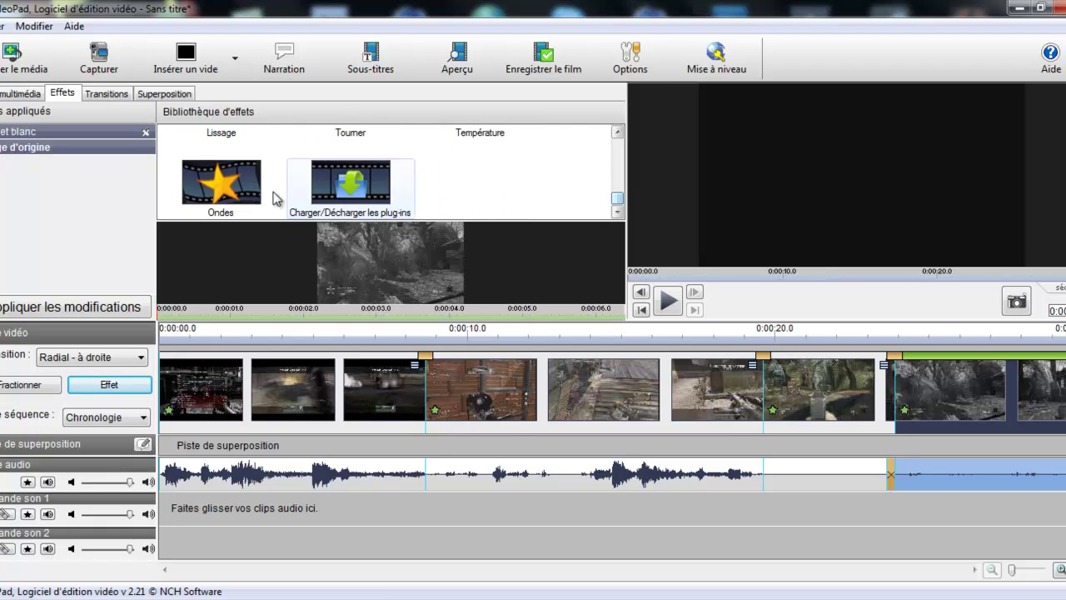
key("alt+Tab")
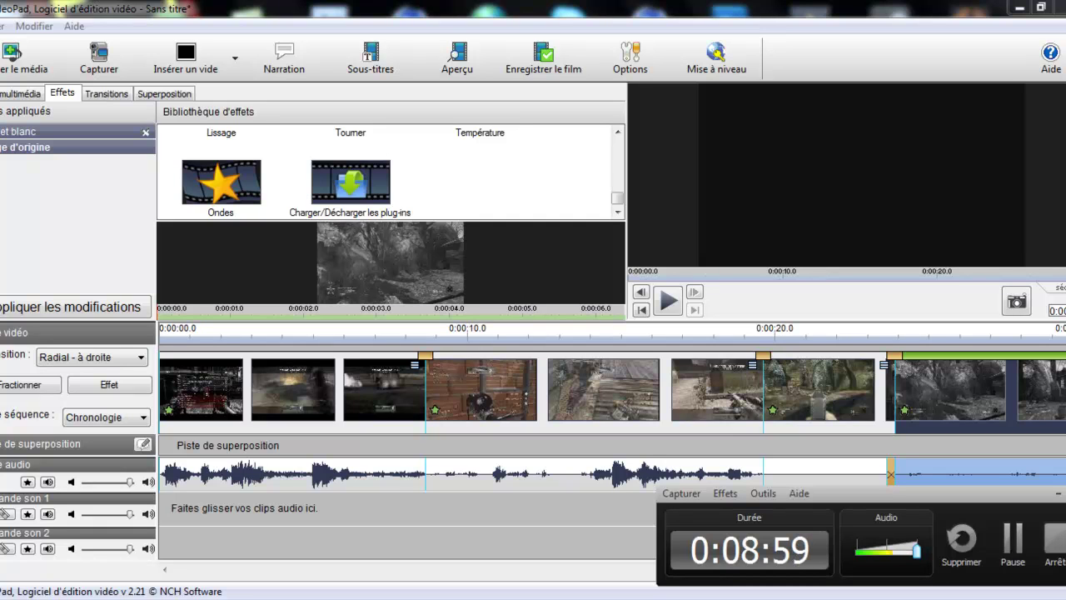
key("alt+Tab")
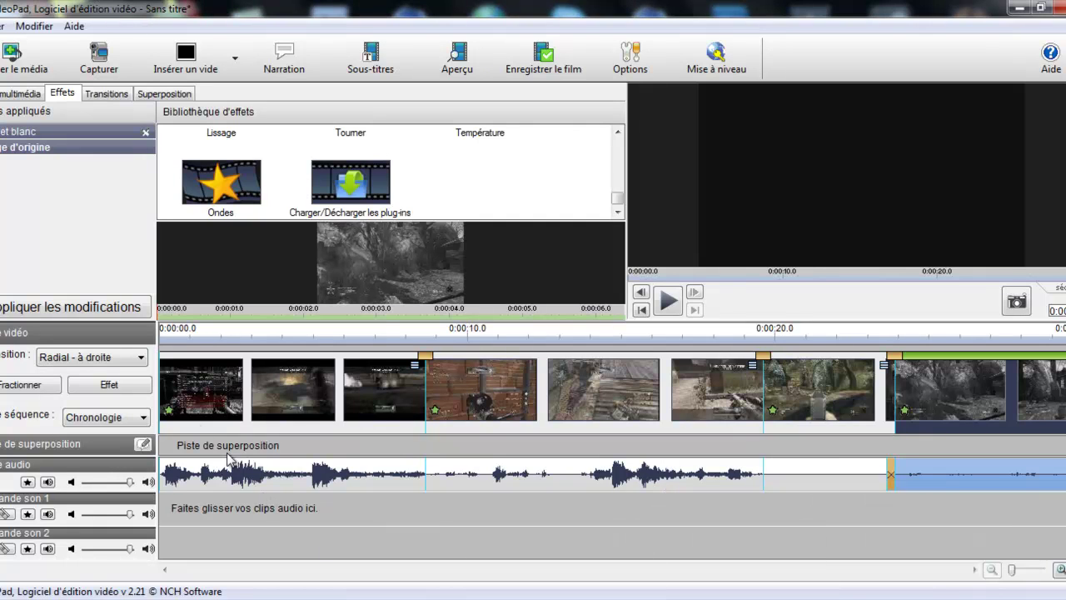
left_click(22, 384)
double_click(246, 192)
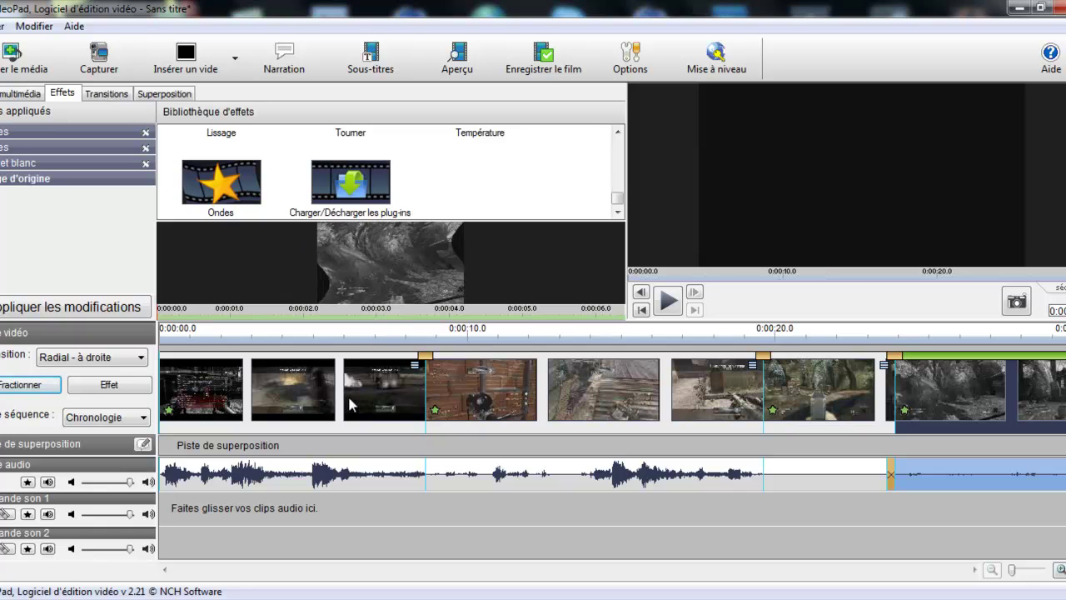
left_click(500, 393)
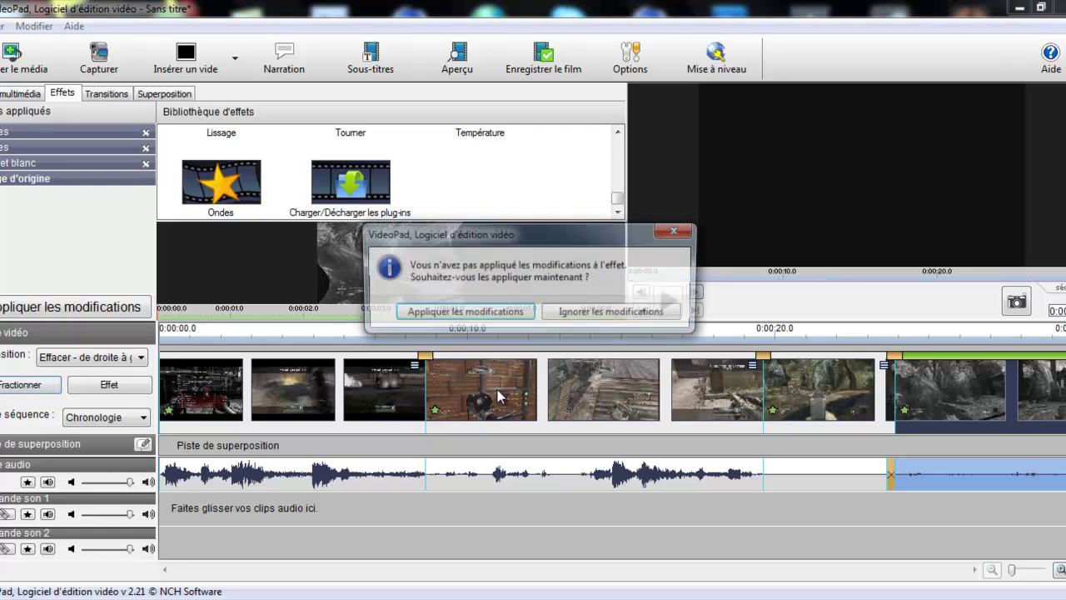
left_click(492, 314)
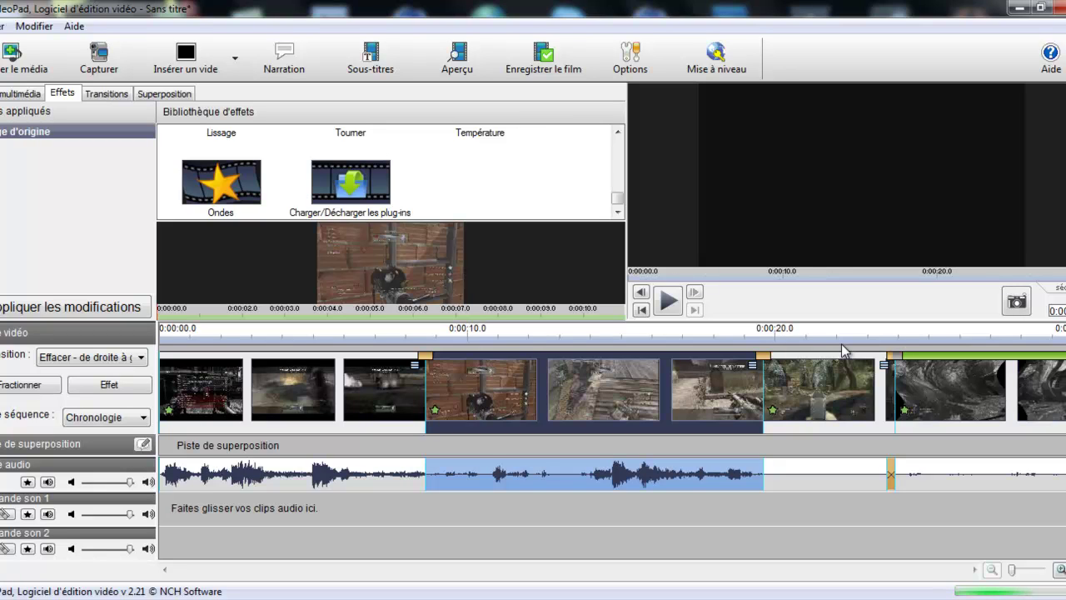
left_click(813, 337)
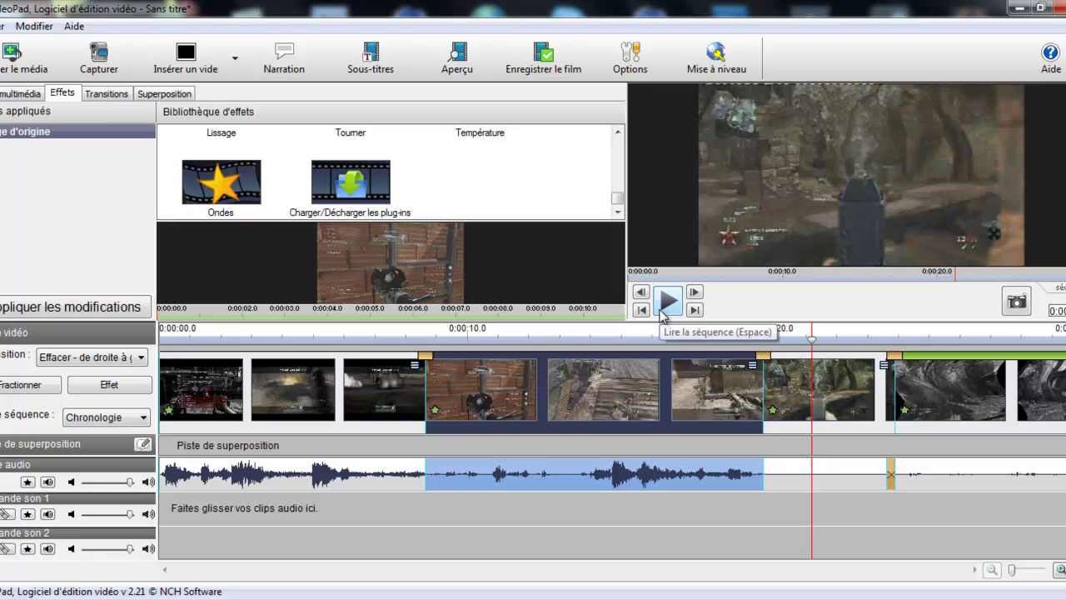
left_click(667, 299)
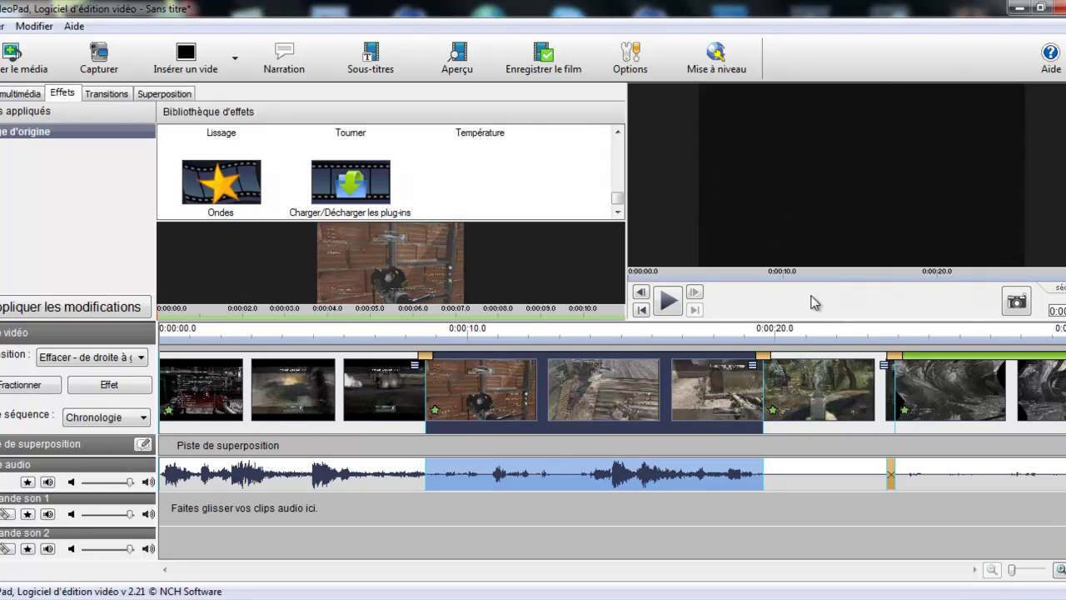
Add the Vieux film effect to the first clip in the sequence and apply the modifications while returning to the media list.
left_click(369, 597)
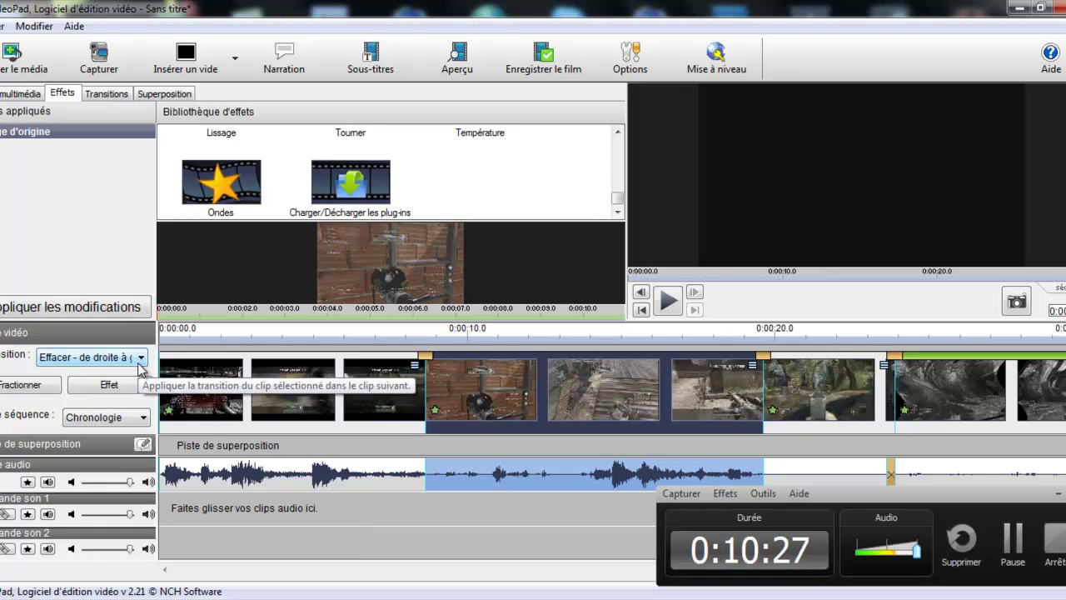
scroll(617, 198, "up", 2)
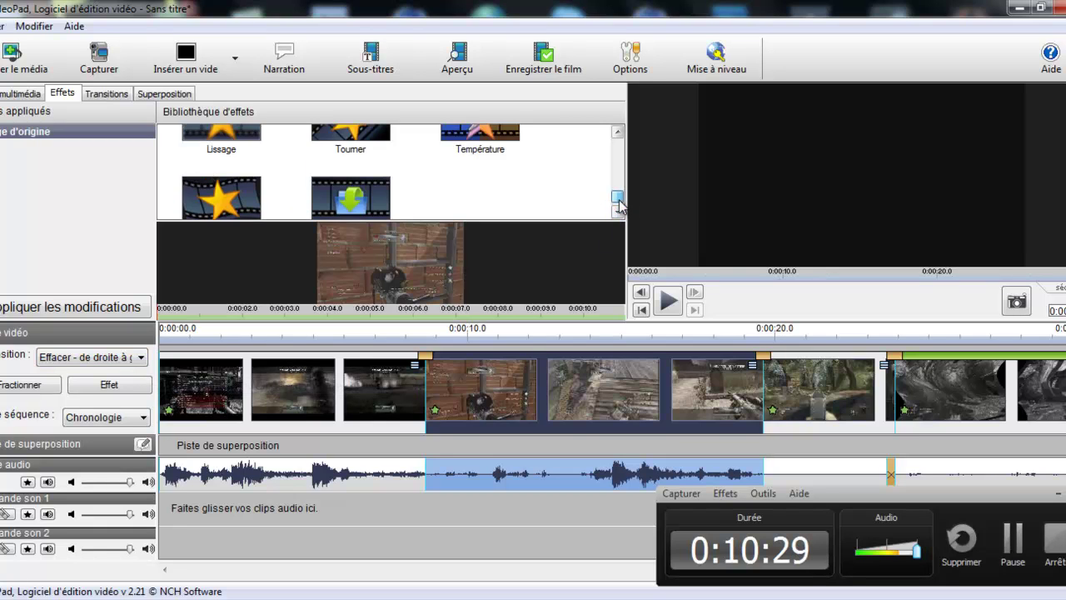
scroll(618, 198, "up", 1)
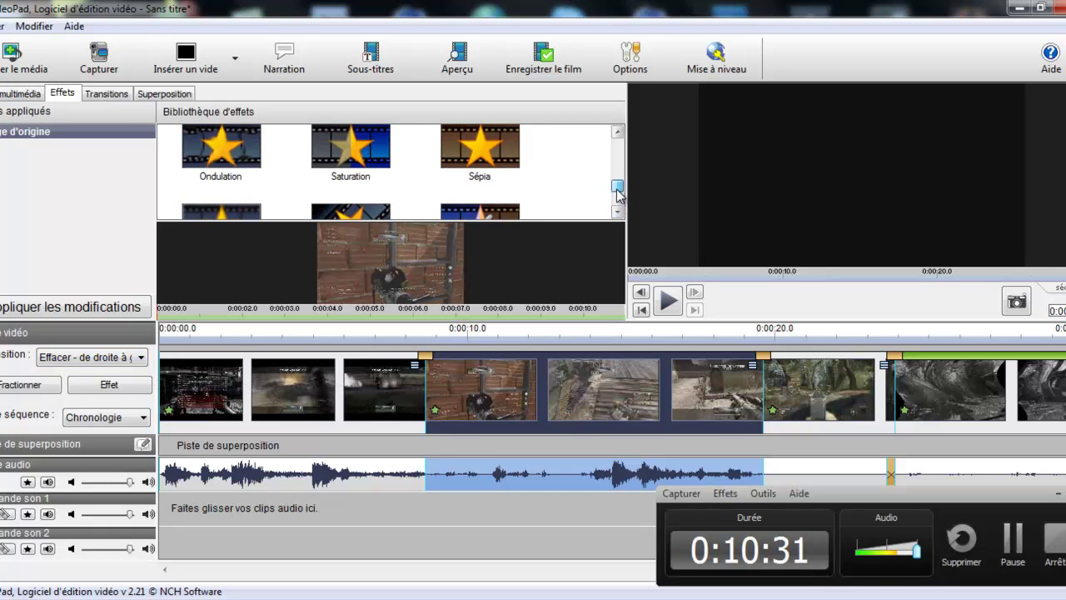
left_click_drag(617, 189, 616, 181)
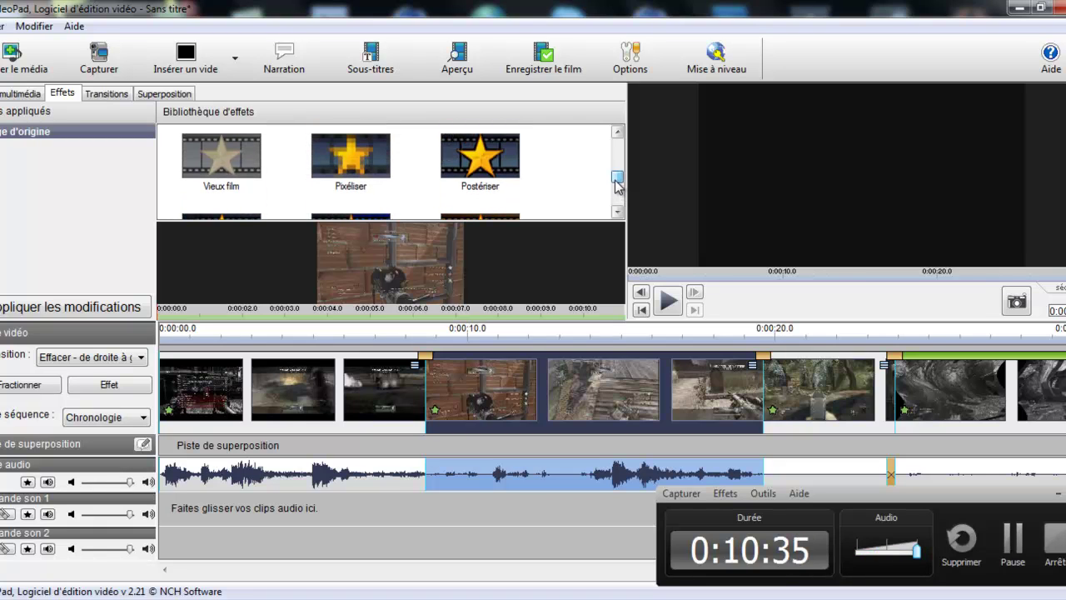
left_click(316, 387)
left_click(227, 150)
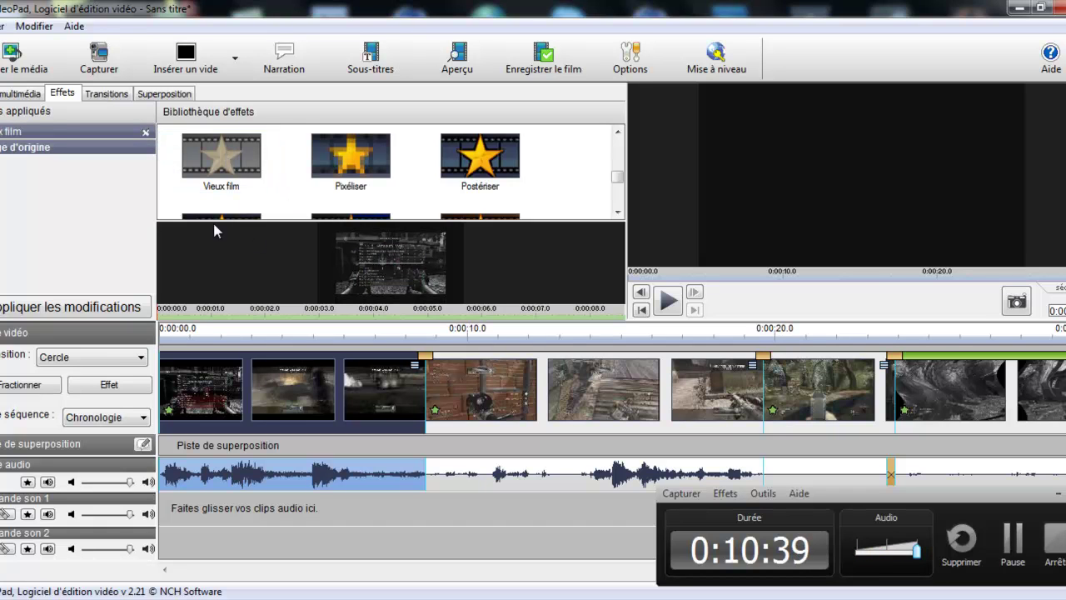
left_click(20, 94)
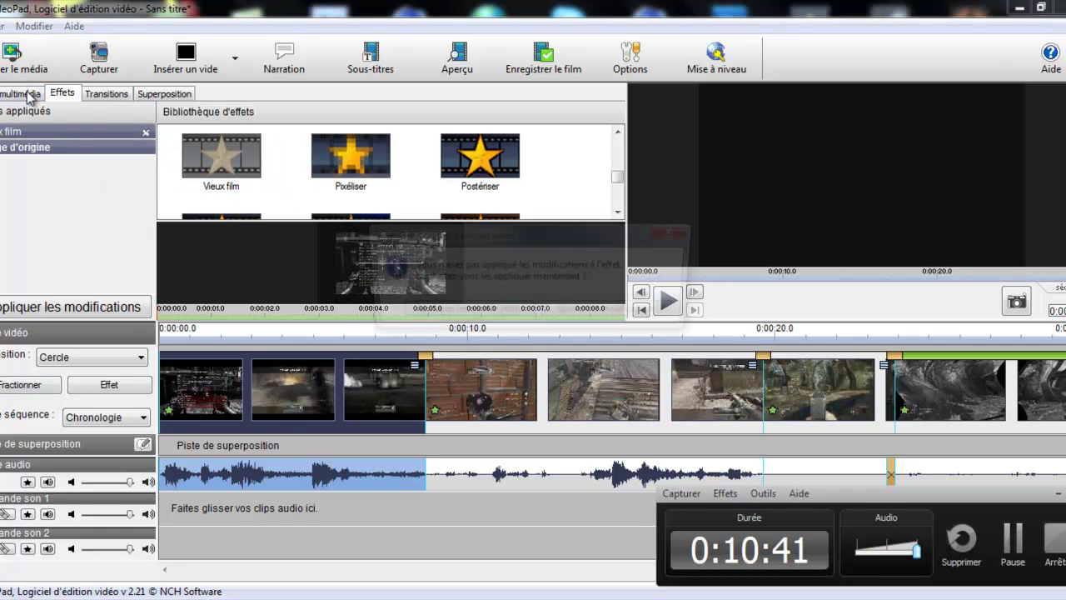
left_click(467, 321)
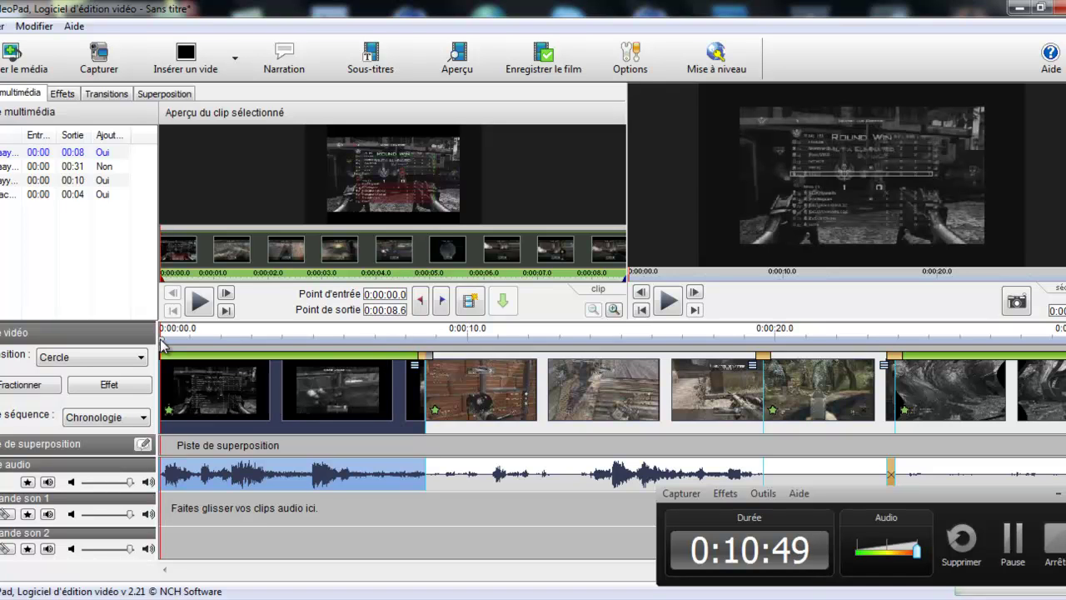
Play the sequence from its start, pausing at about 0:00:11 and stopping just after 0:00:20.
left_click(659, 301)
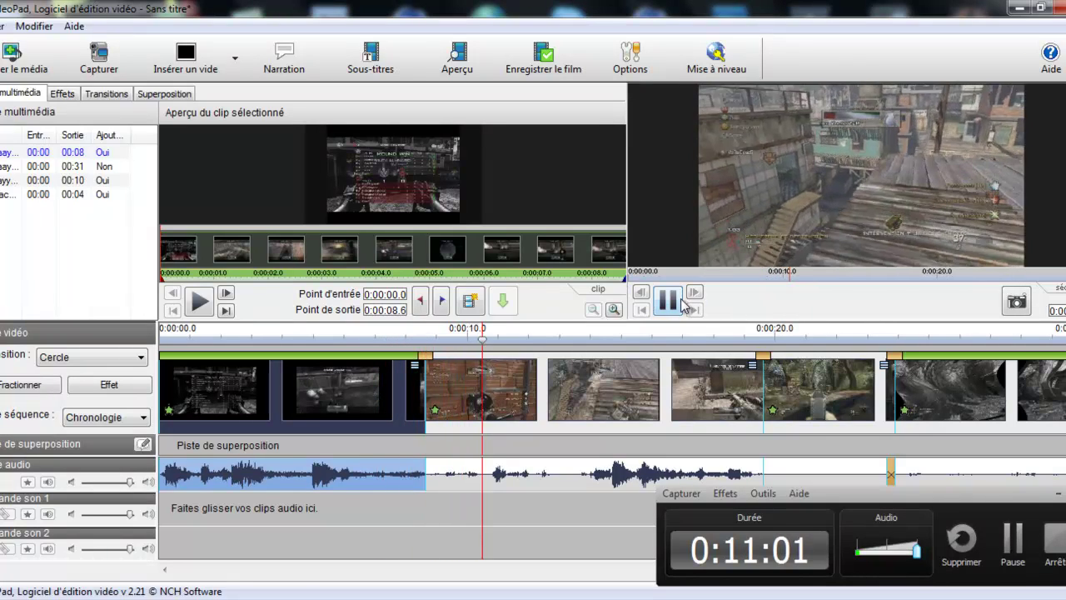
left_click(674, 304)
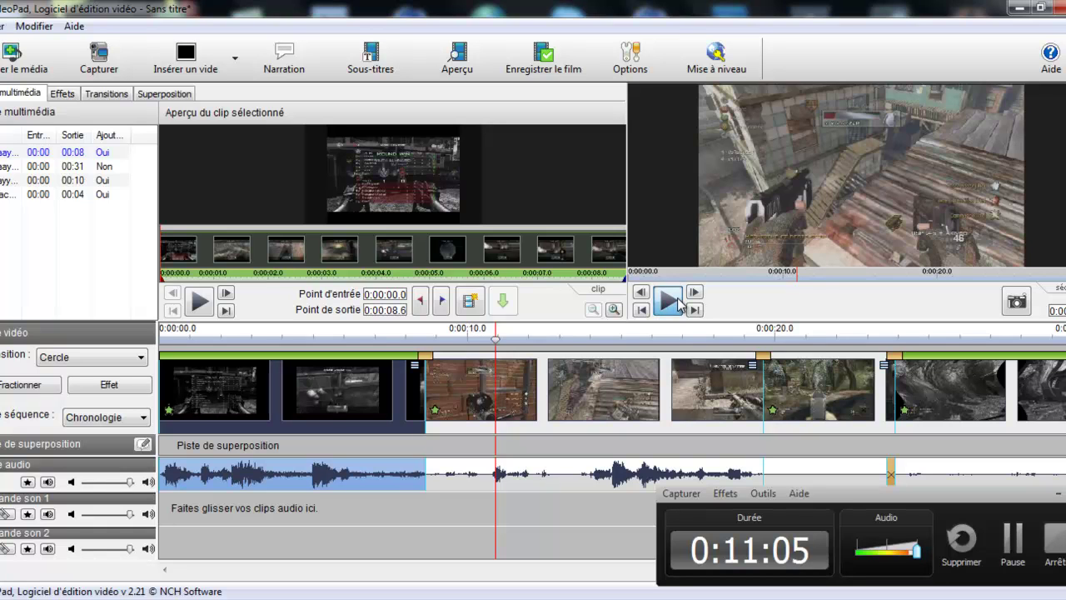
left_click(677, 304)
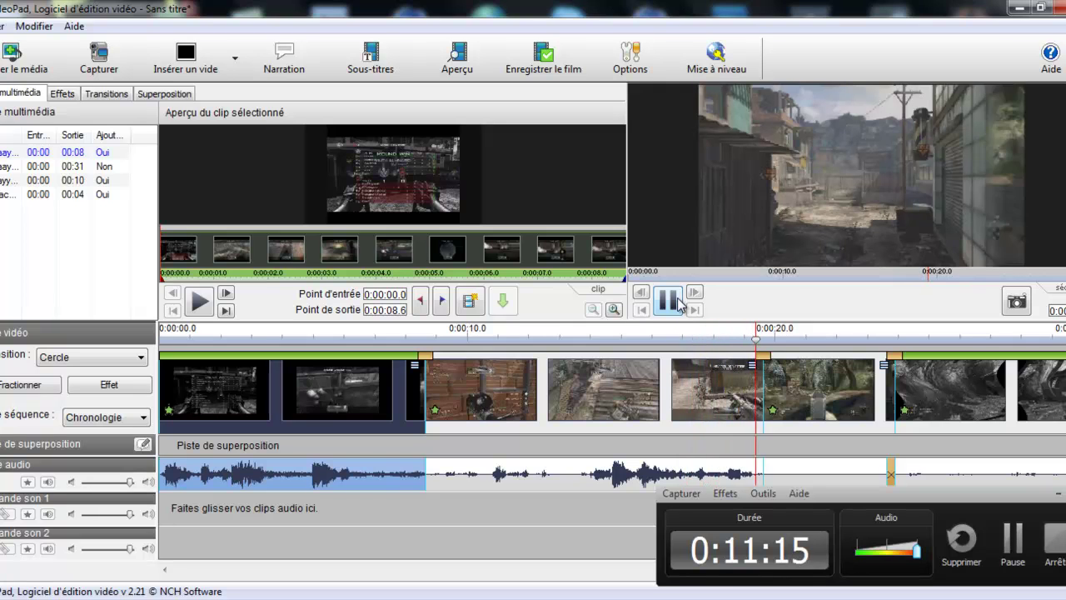
left_click(669, 301)
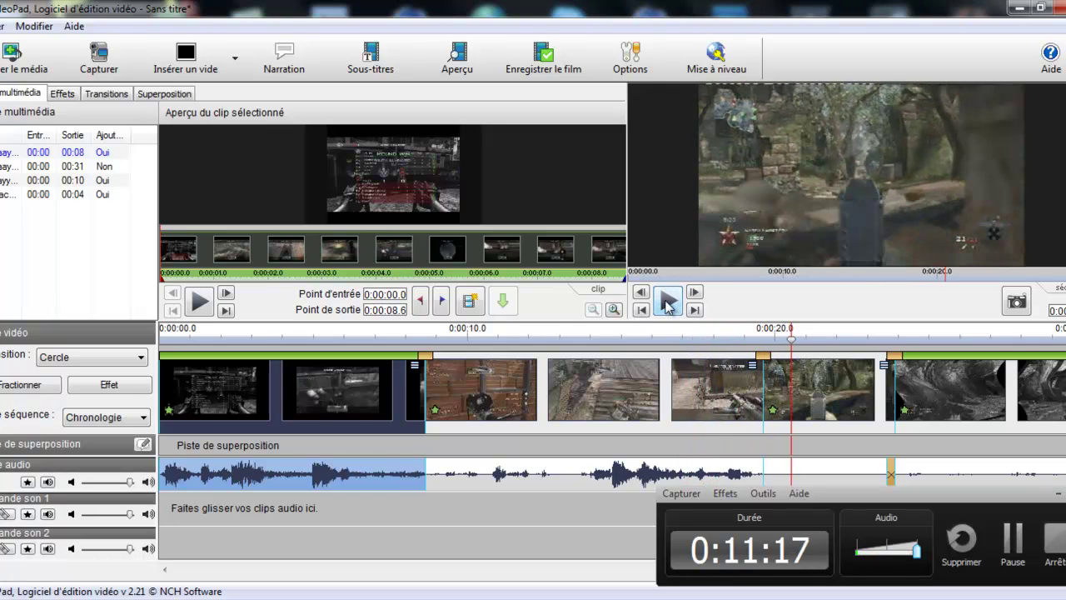